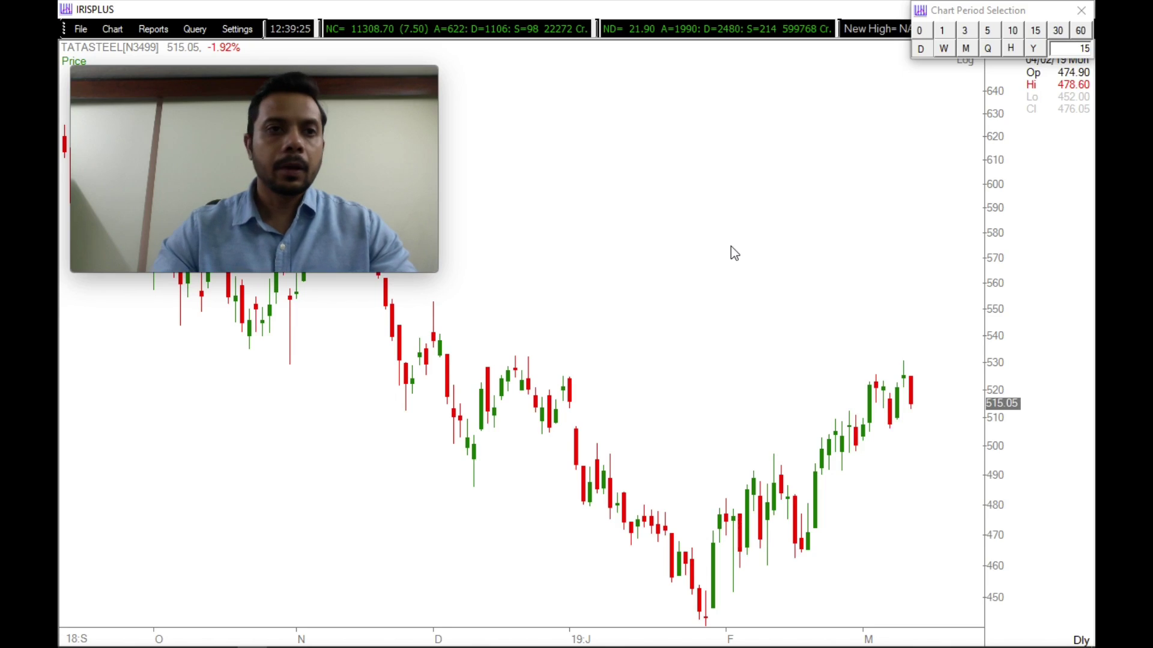
# Step: Choose the Avg True Range study for the TATASTEEL daily chart and set its ATR period to 1
pyautogui.scroll(-1, 714, 280)
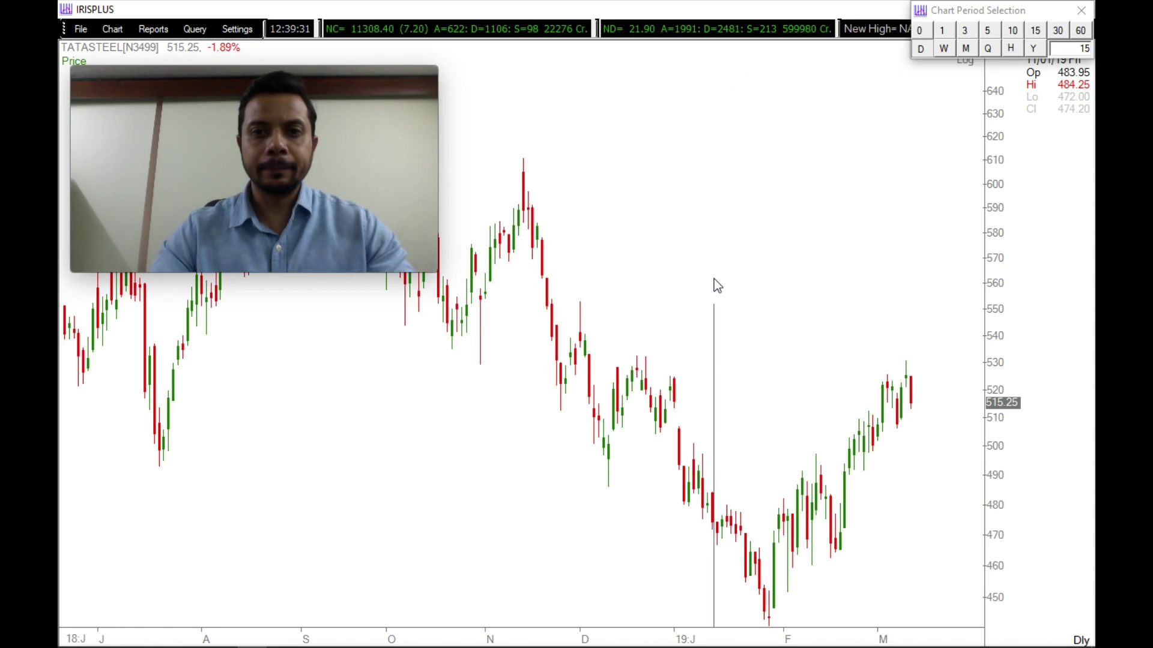
pyautogui.press('Insert')
pyautogui.scroll(-3, 679, 419)
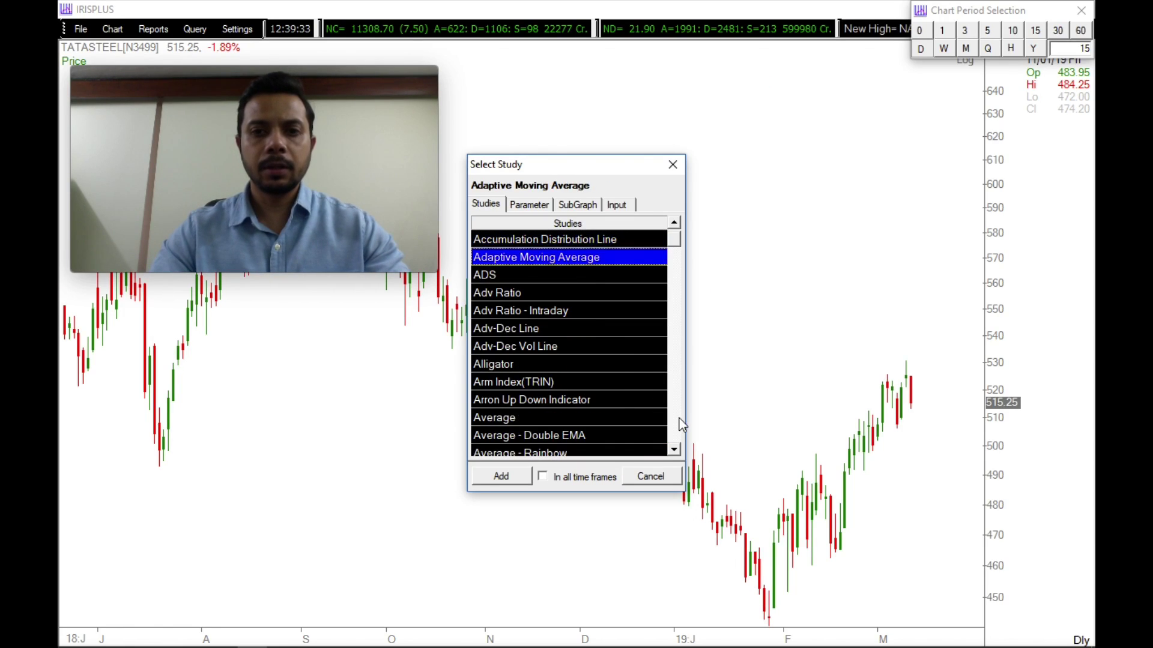
pyautogui.click(679, 419)
pyautogui.click(679, 424)
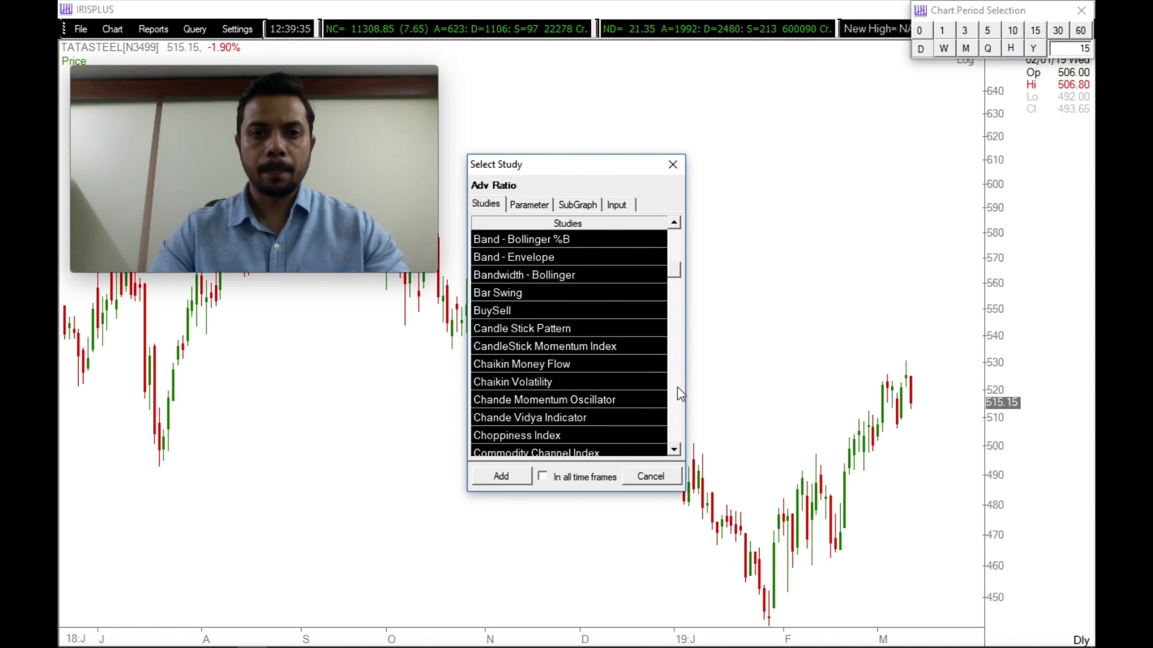
pyautogui.scroll(-1, 661, 399)
pyautogui.click(678, 417)
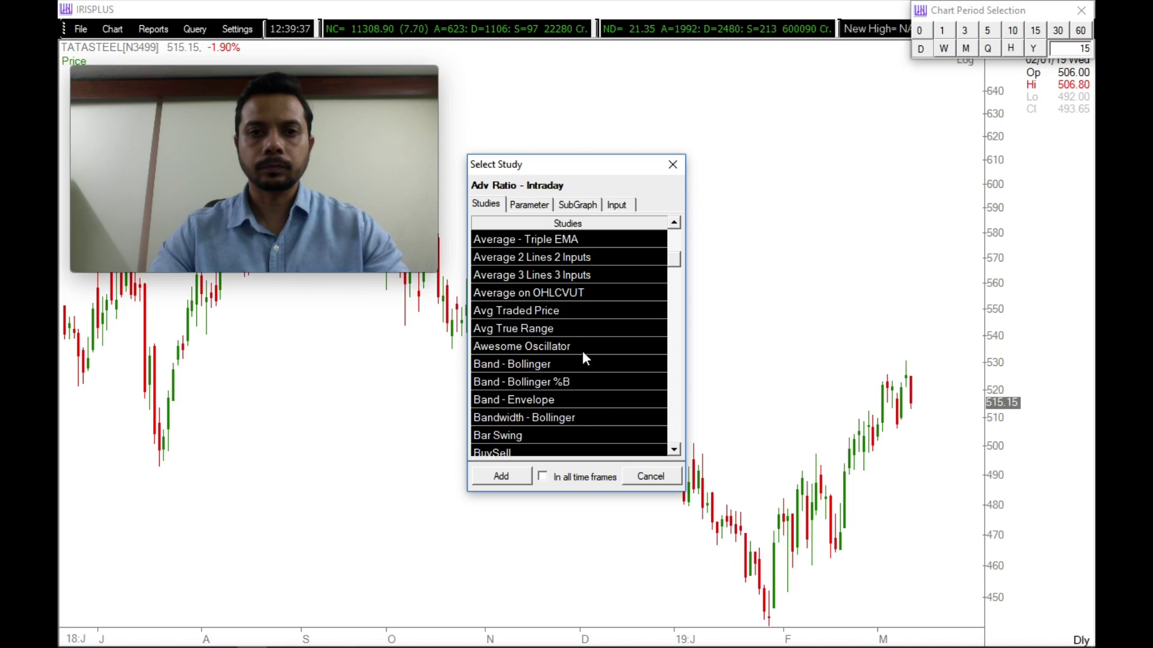
pyautogui.click(552, 329)
pyautogui.click(540, 205)
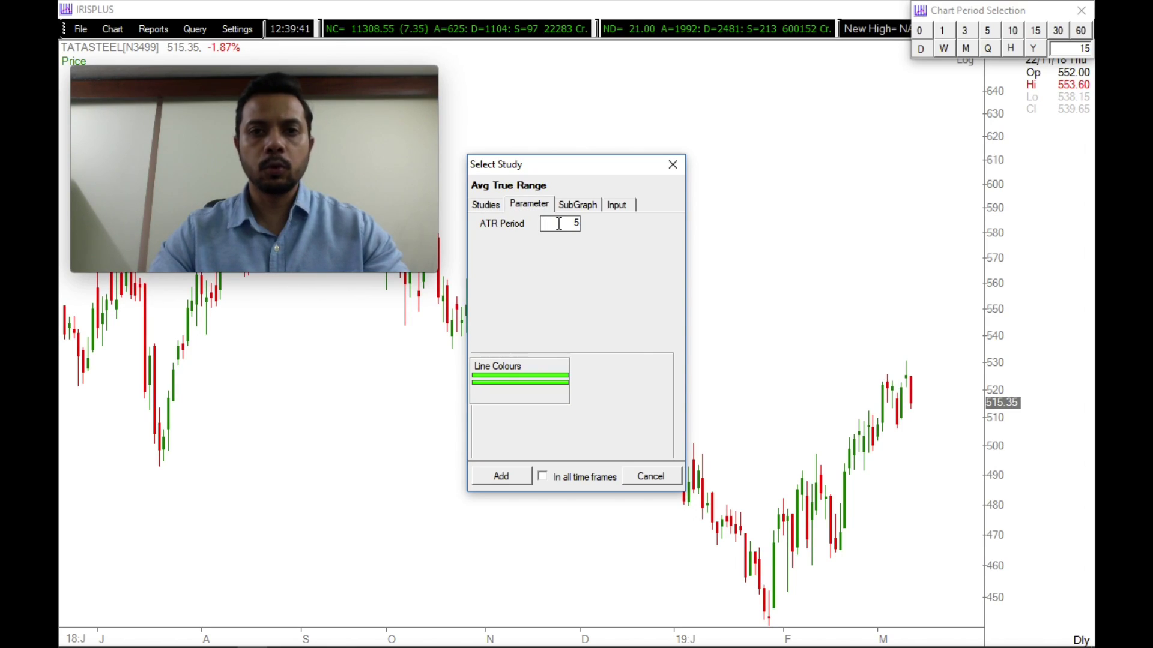
pyautogui.doubleClick(559, 224)
pyautogui.write('1')
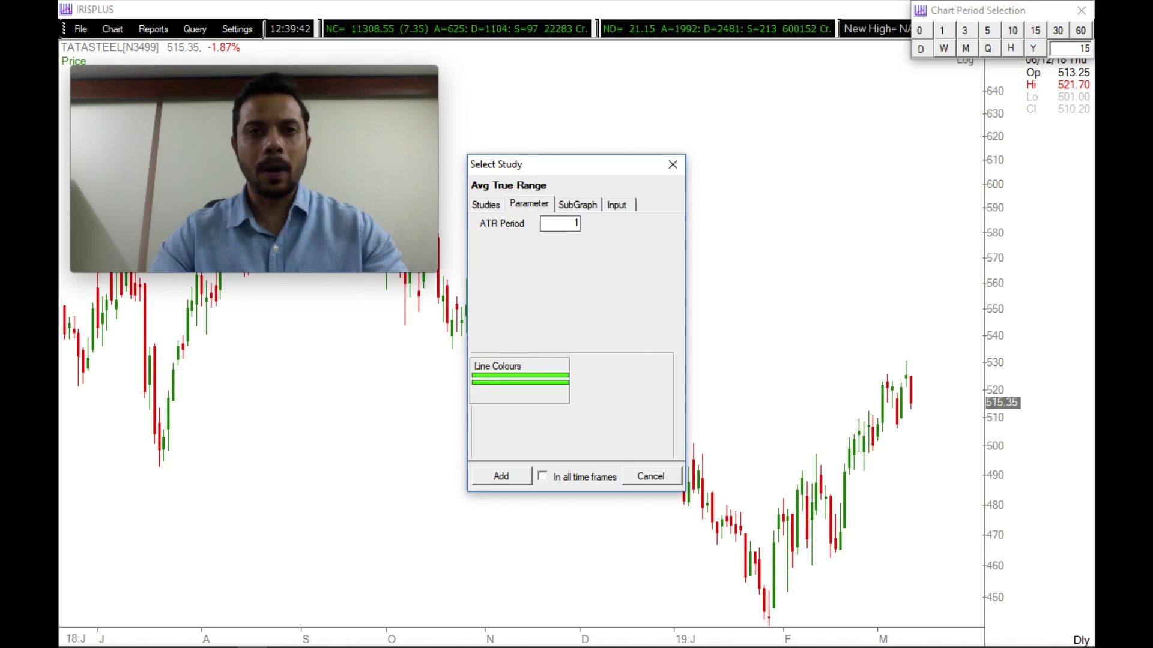
# Step: Set both Avg True Range line colours to dark green and add the study in all time frames
pyautogui.click(554, 377)
pyautogui.click(552, 248)
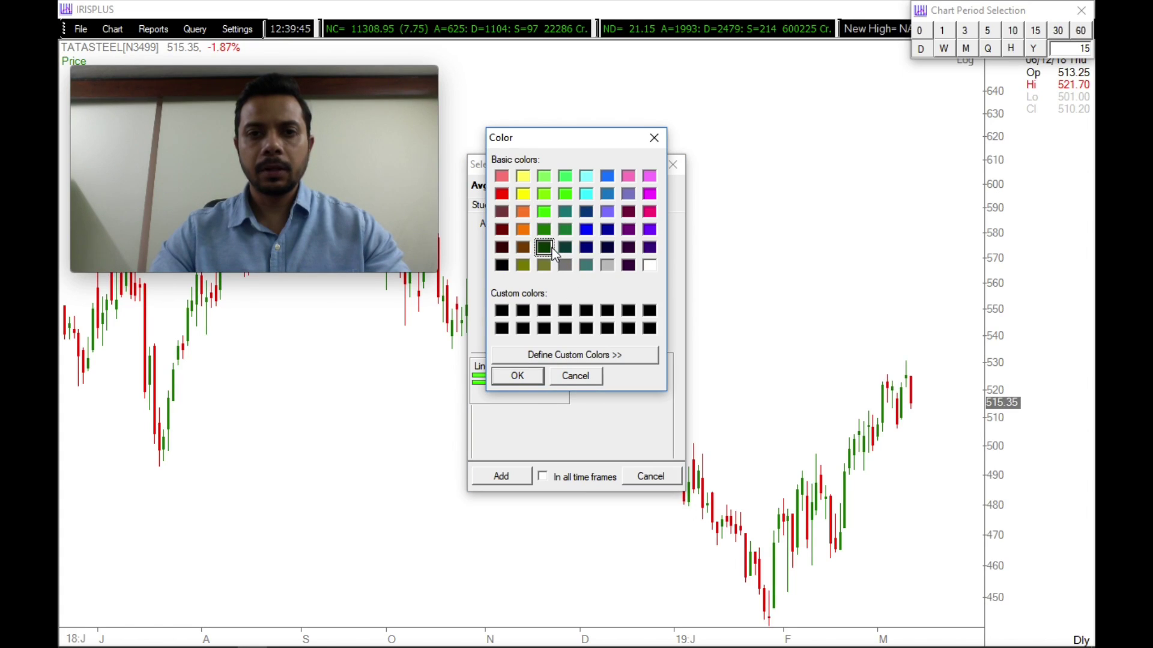
pyautogui.click(538, 378)
pyautogui.click(544, 385)
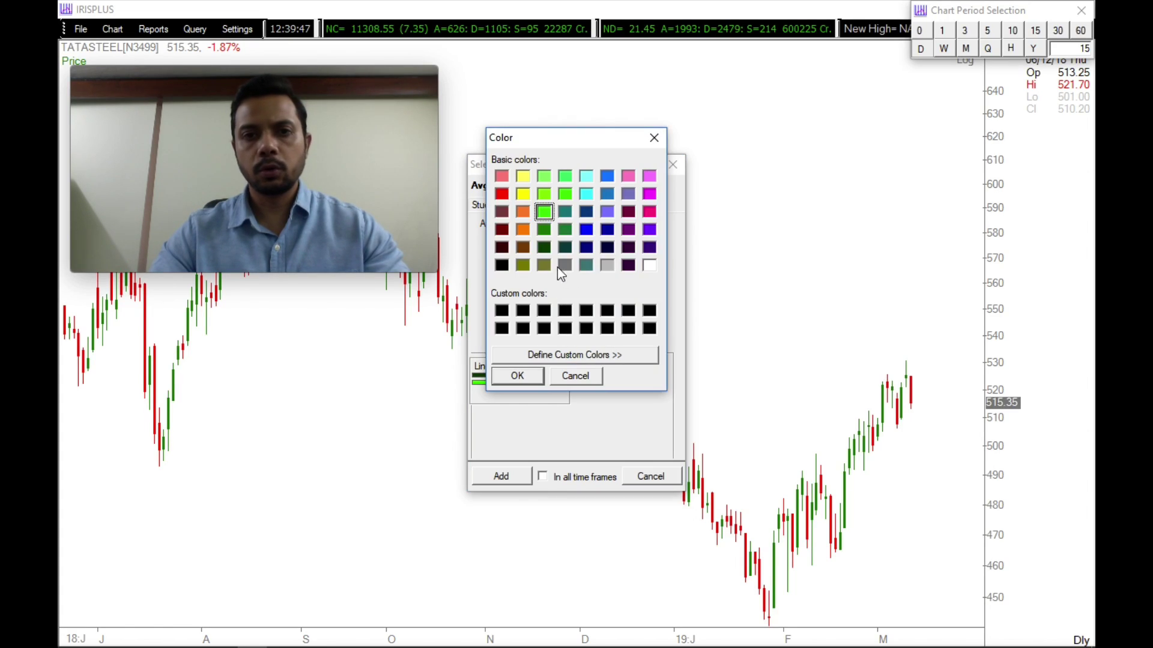
pyautogui.click(544, 248)
pyautogui.click(517, 376)
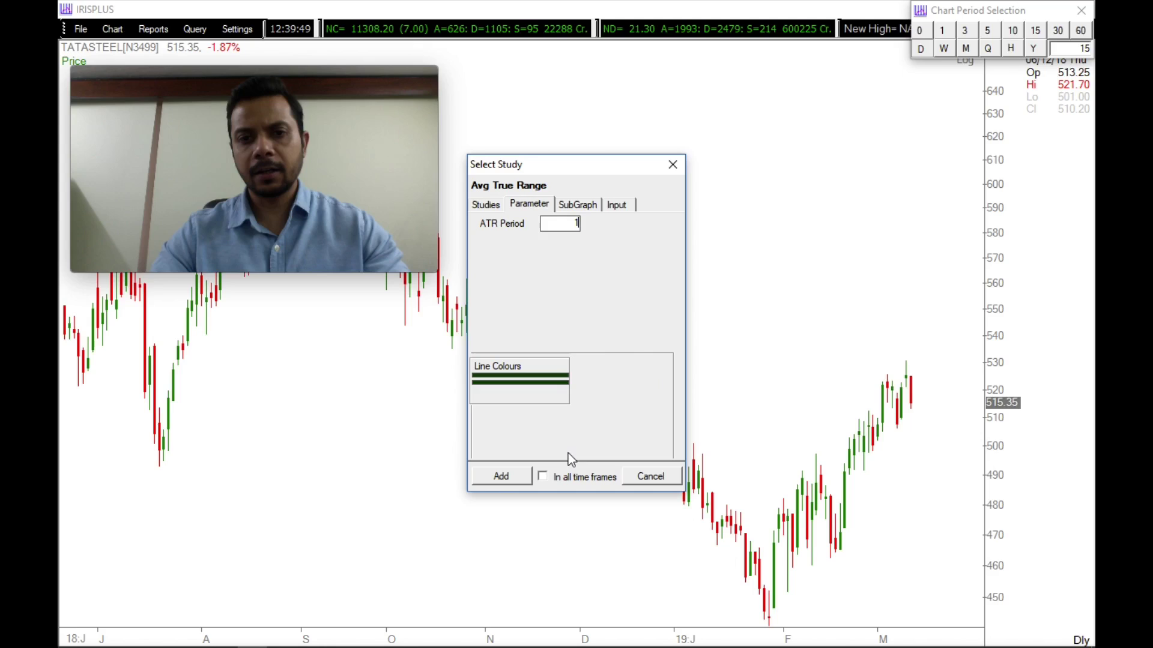
pyautogui.click(556, 483)
pyautogui.click(518, 478)
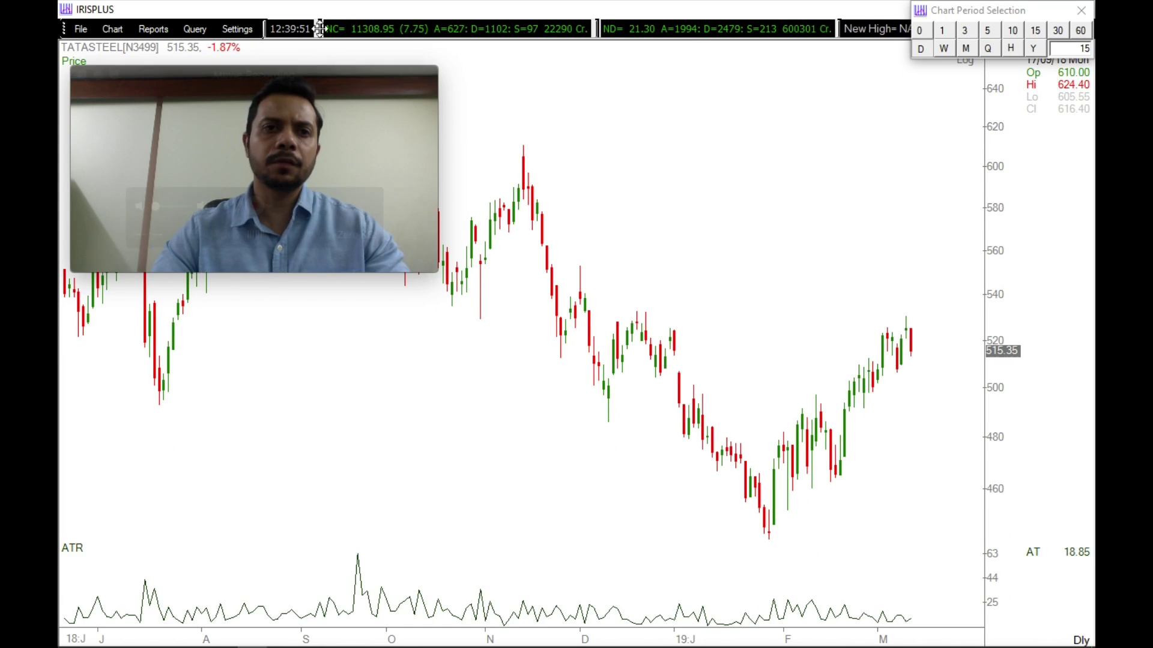
# Step: Set the Price SG Size in the chart display settings to 3 to enlarge the ATR subgraph
pyautogui.click(238, 29)
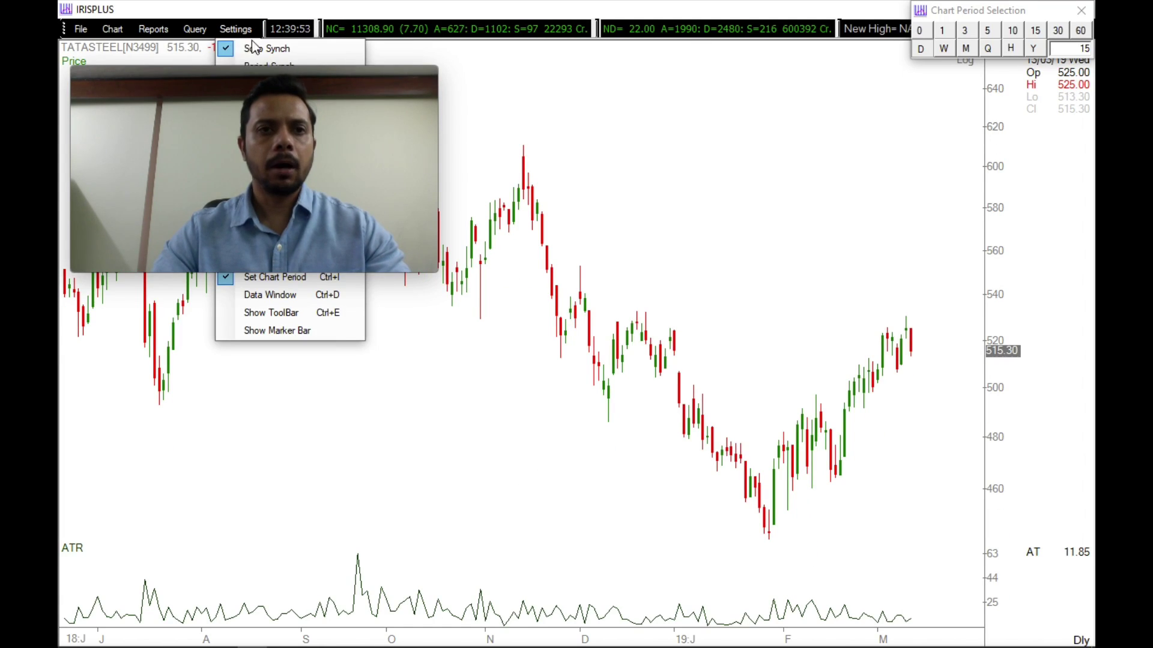
pyautogui.click(254, 48)
pyautogui.moveTo(332, 88); pyautogui.dragTo(333, 331)
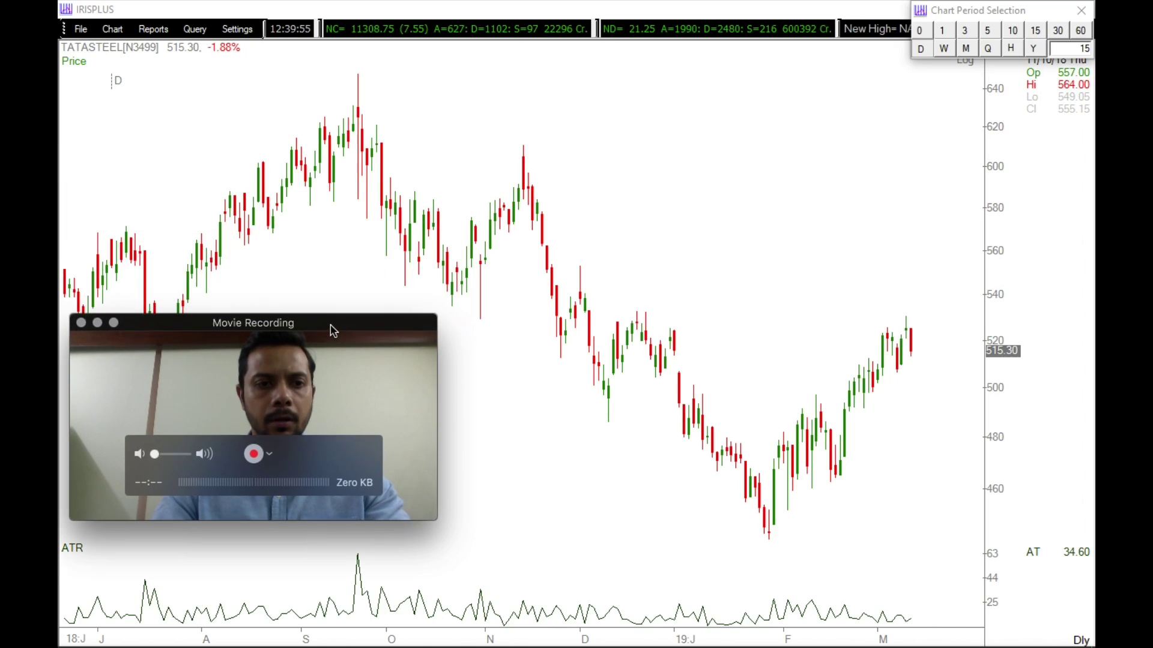
pyautogui.click(236, 29)
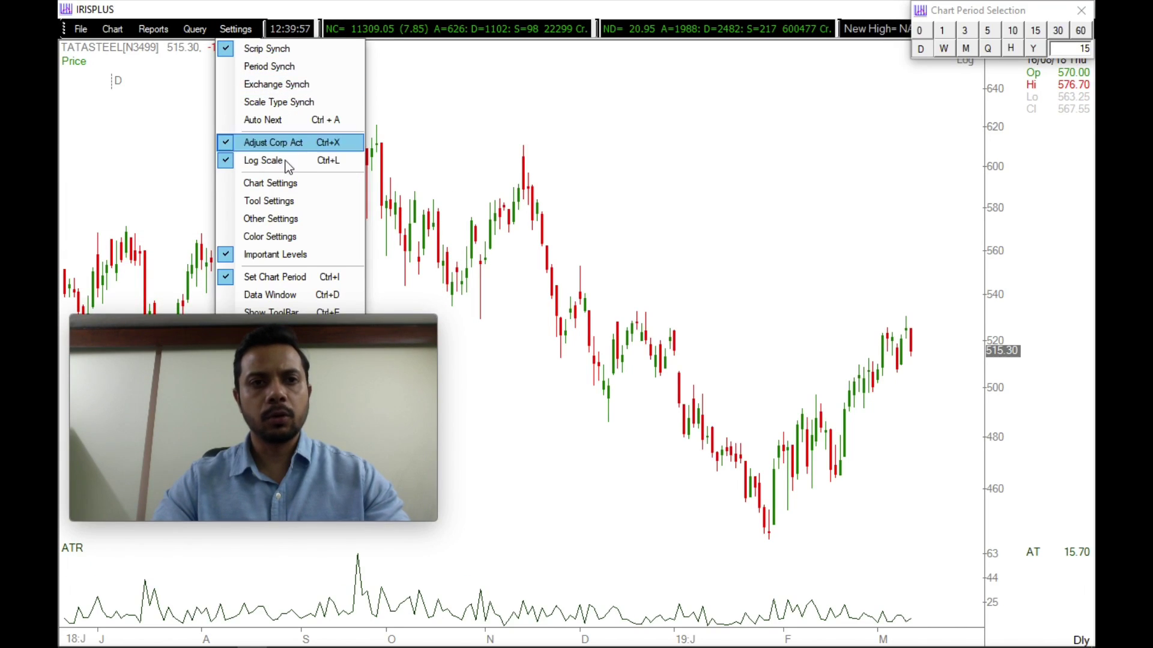
pyautogui.click(289, 184)
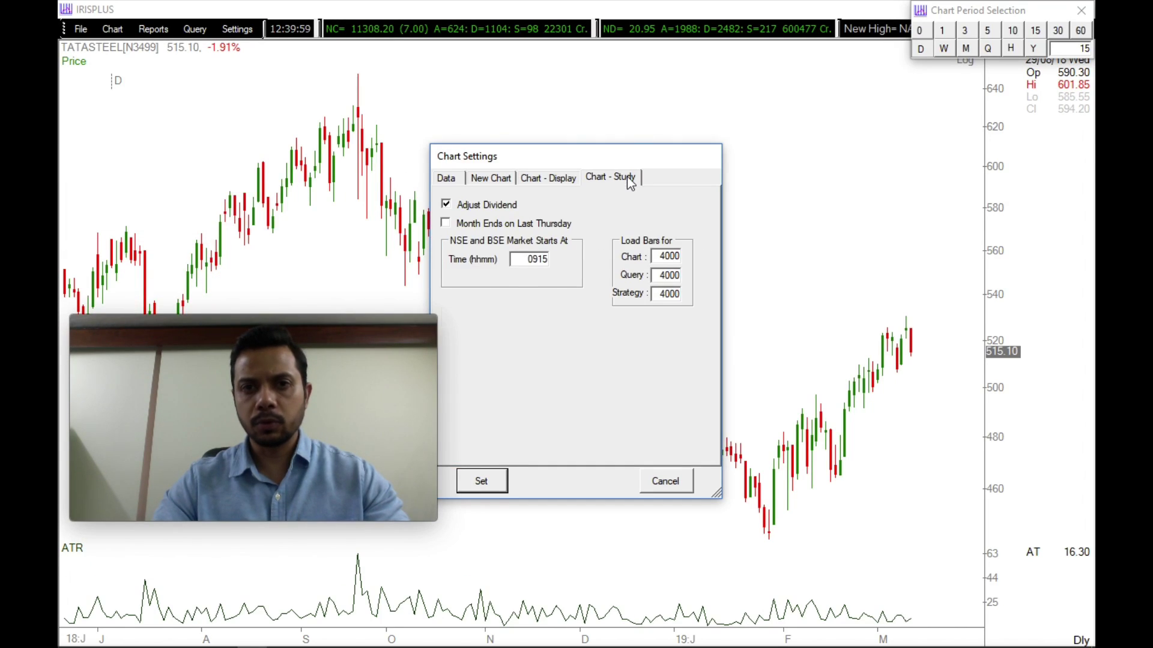
pyautogui.click(629, 179)
pyautogui.click(545, 177)
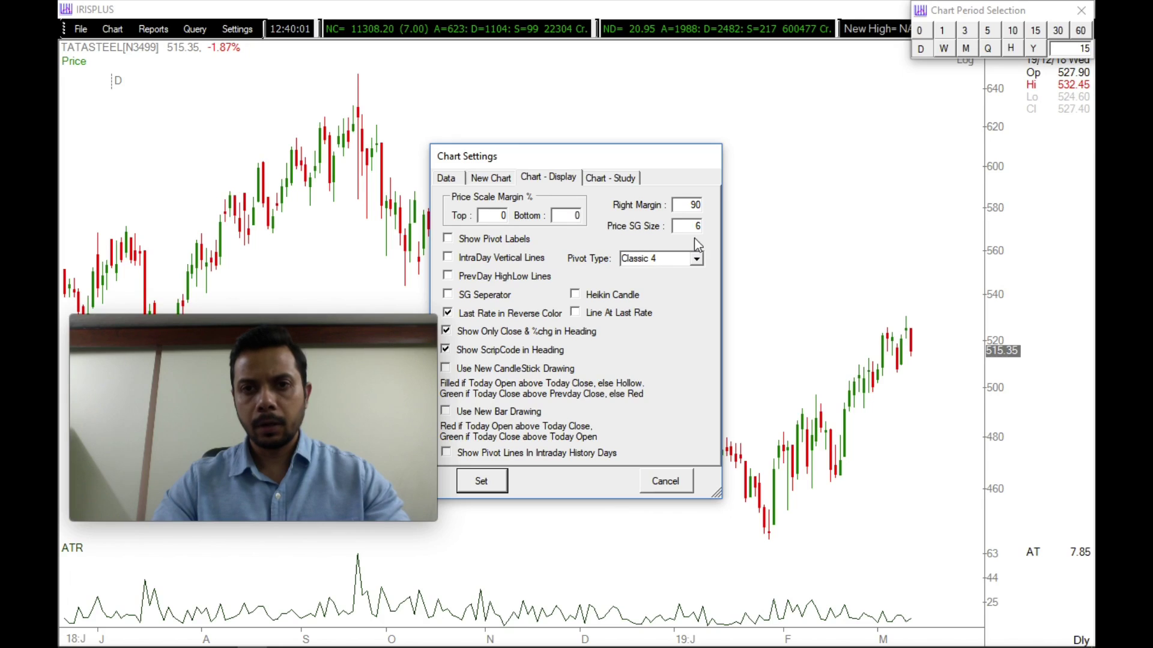
pyautogui.doubleClick(695, 226)
pyautogui.write('8')
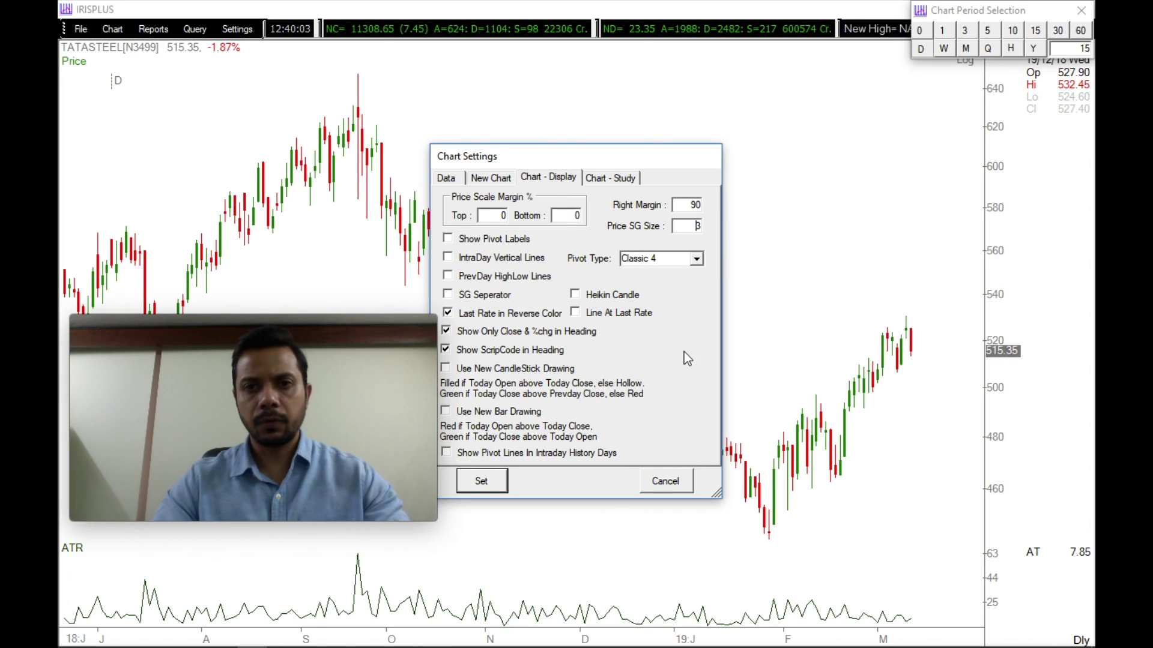
pyautogui.click(485, 478)
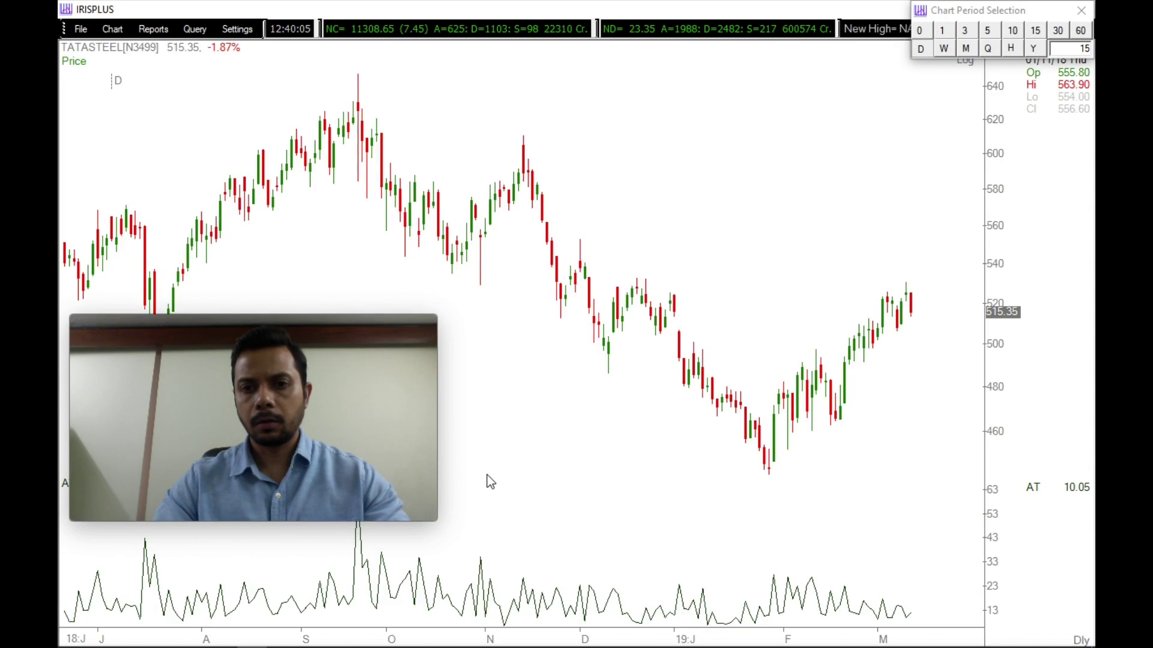
# Step: Compare the ATR line with the daily price candles of late January 2019, including 21 and 22 January
pyautogui.moveTo(308, 326); pyautogui.dragTo(306, 120)
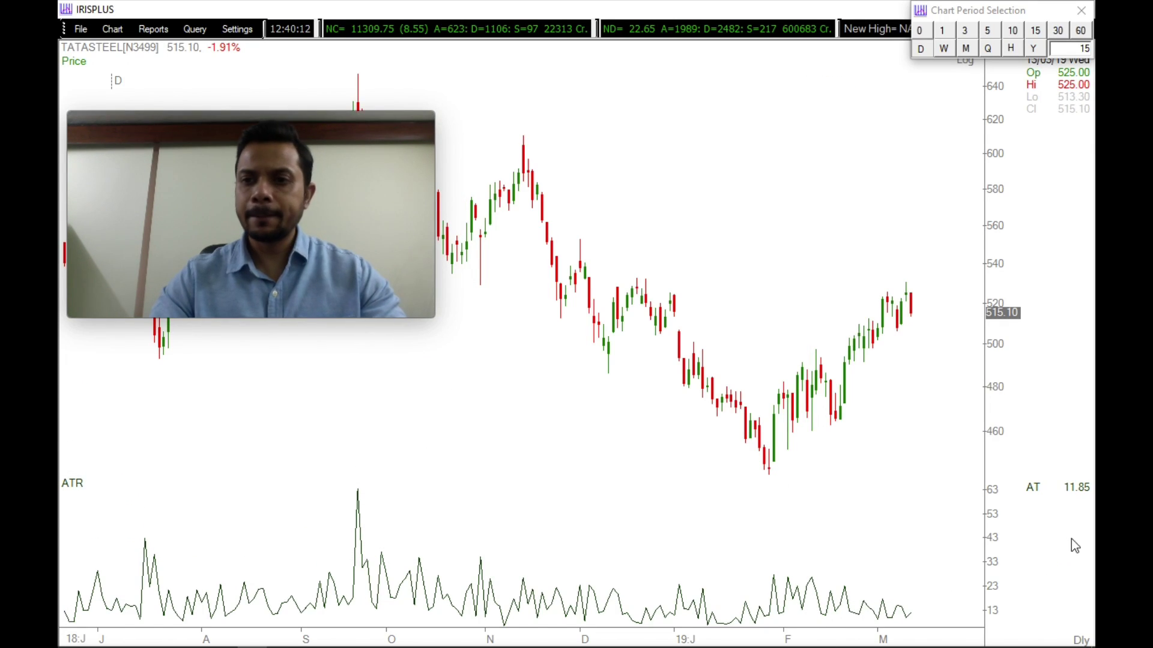
pyautogui.scroll(2, 1075, 524)
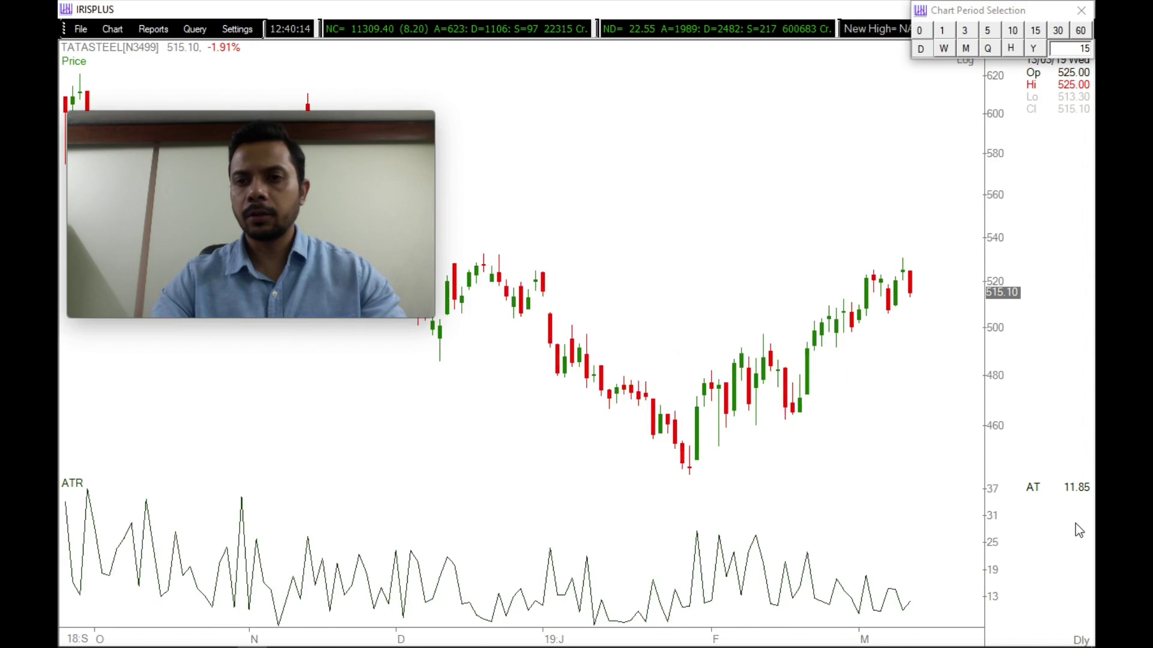
pyautogui.scroll(1, 1076, 524)
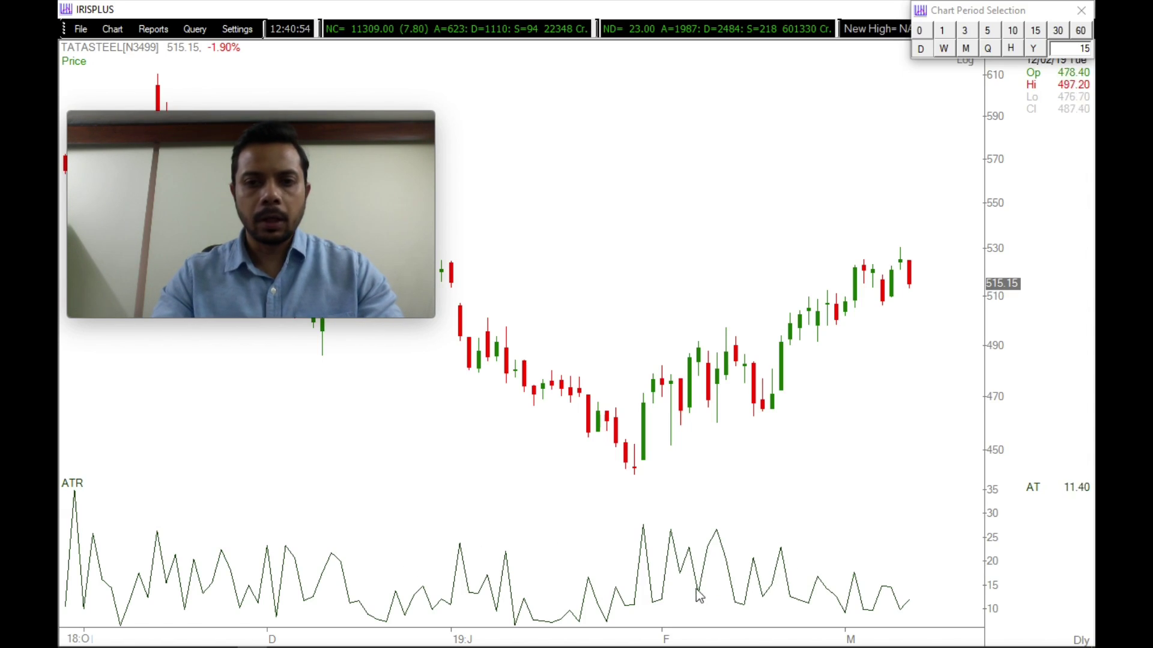
pyautogui.click(638, 595)
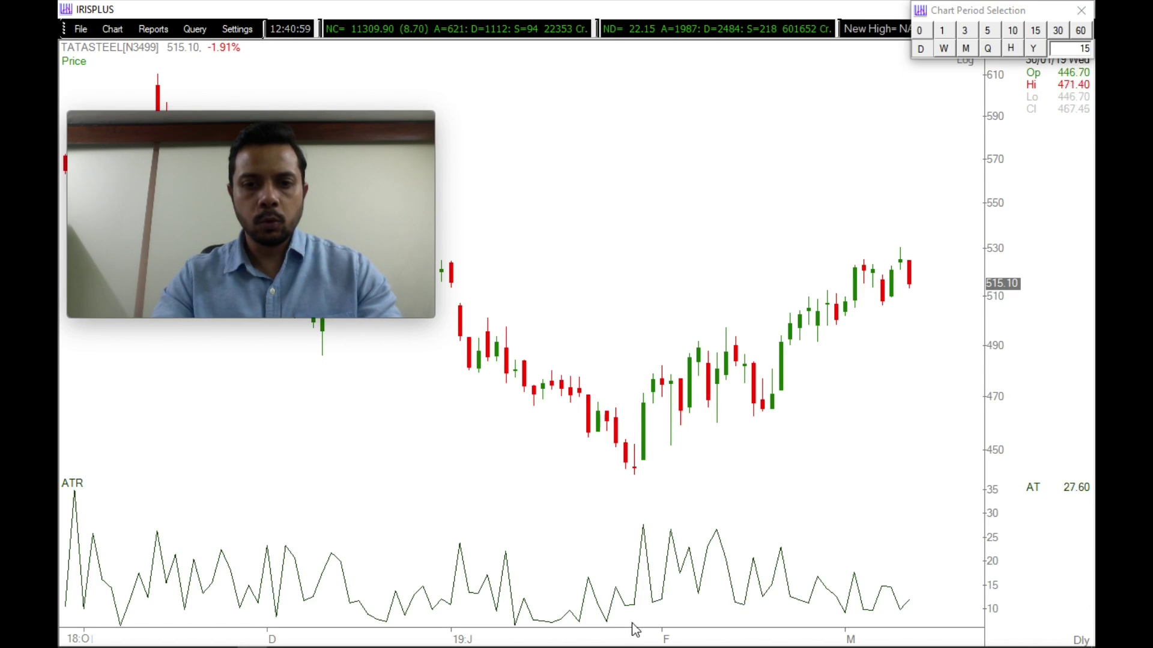
pyautogui.click(552, 625)
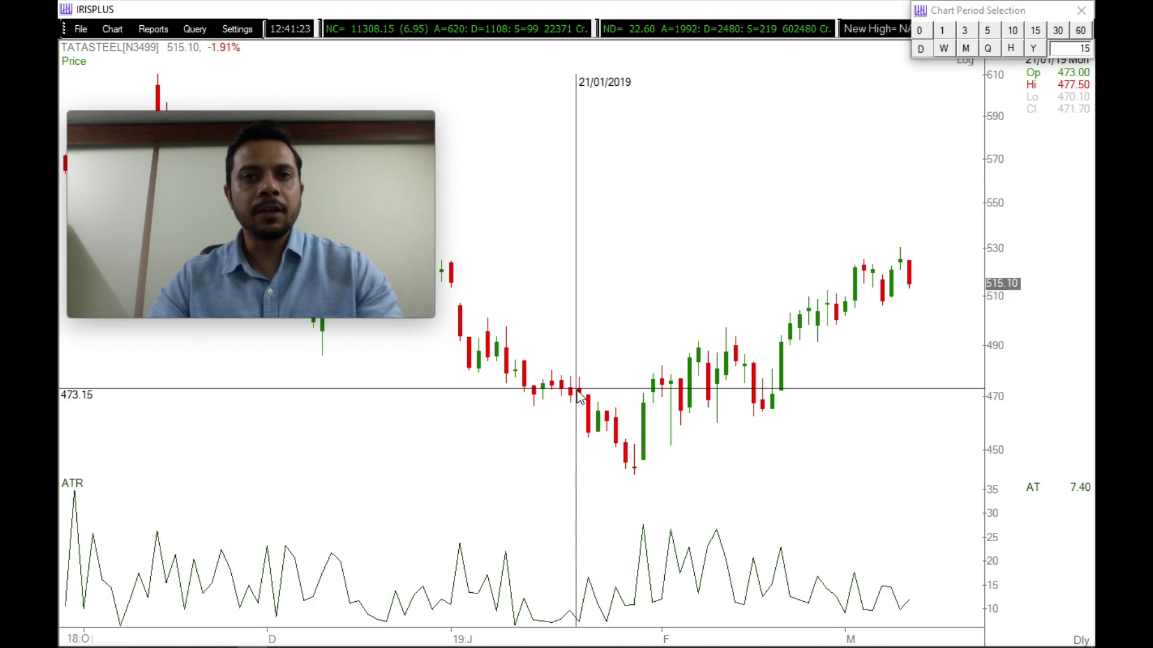
pyautogui.click(631, 467)
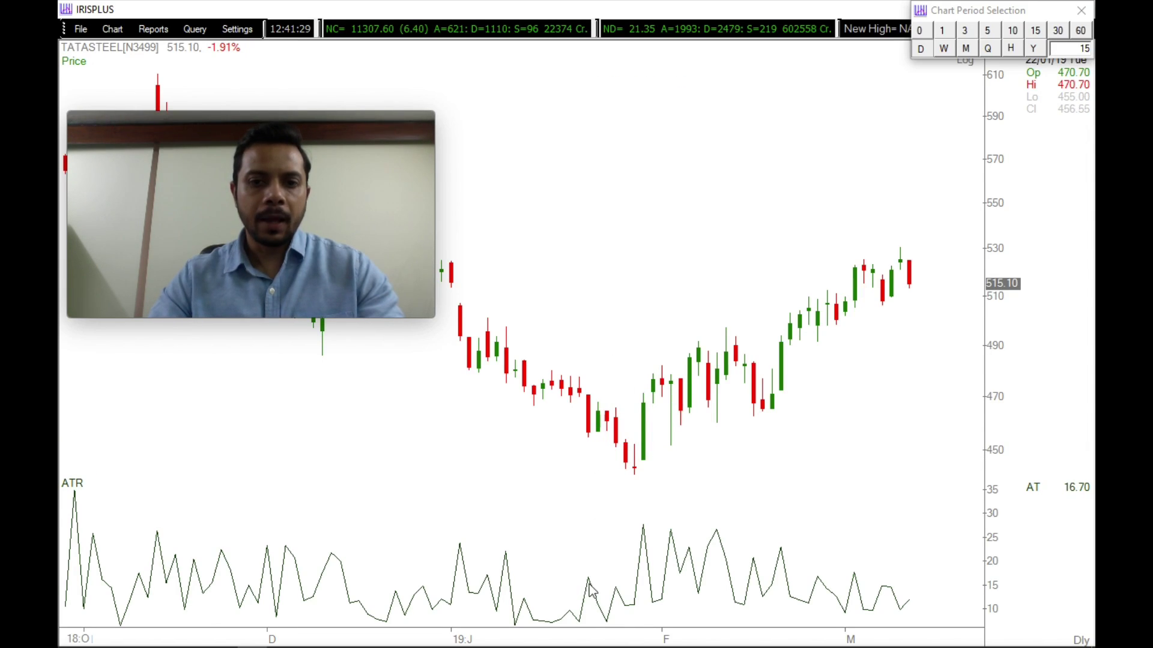
pyautogui.click(580, 624)
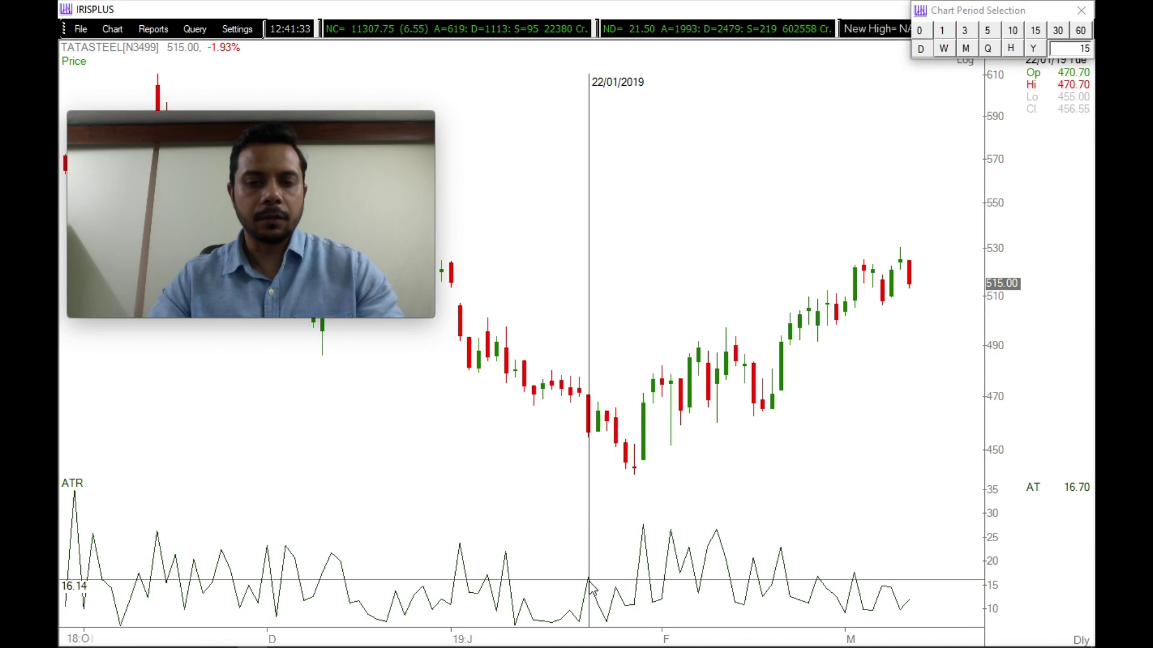
pyautogui.click(590, 584)
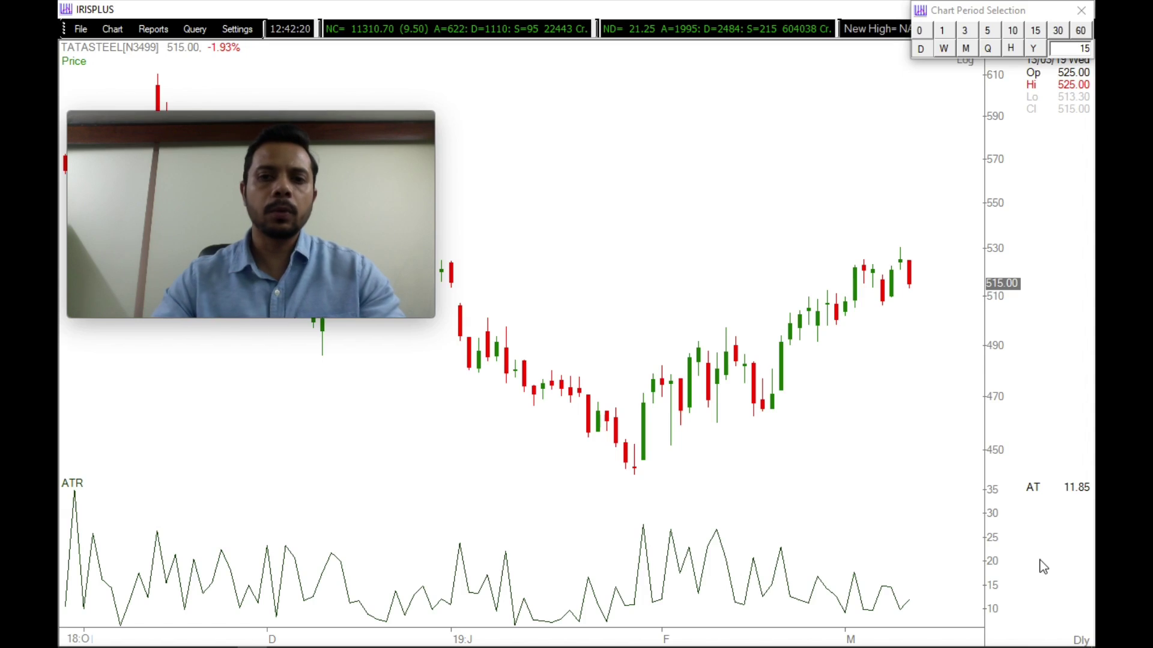
# Step: Choose the Band - Bollinger study, keeping average type S, average period 20 and standard deviation 2
pyautogui.press('Insert')
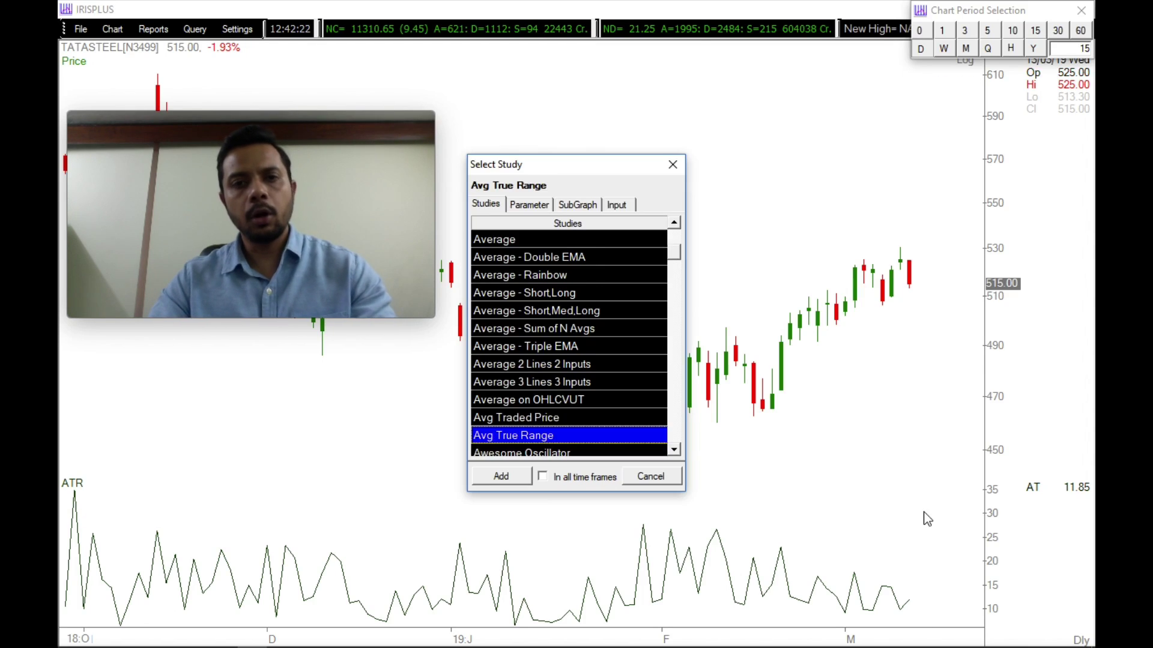
pyautogui.press('Down')
pyautogui.press('Down')
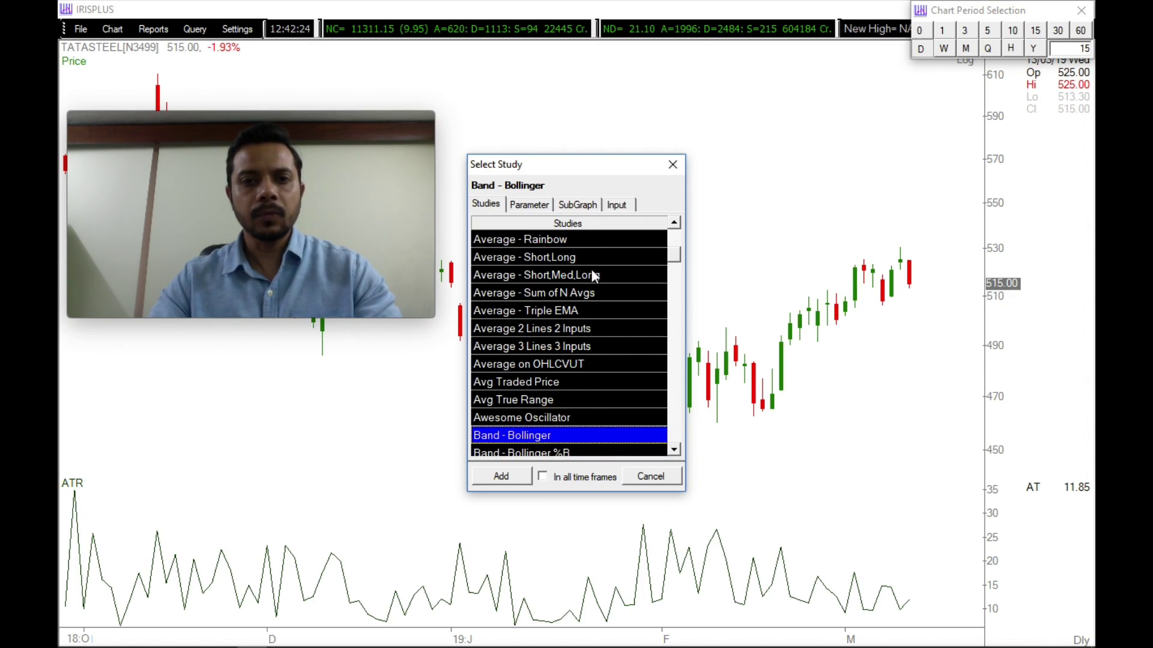
pyautogui.click(539, 208)
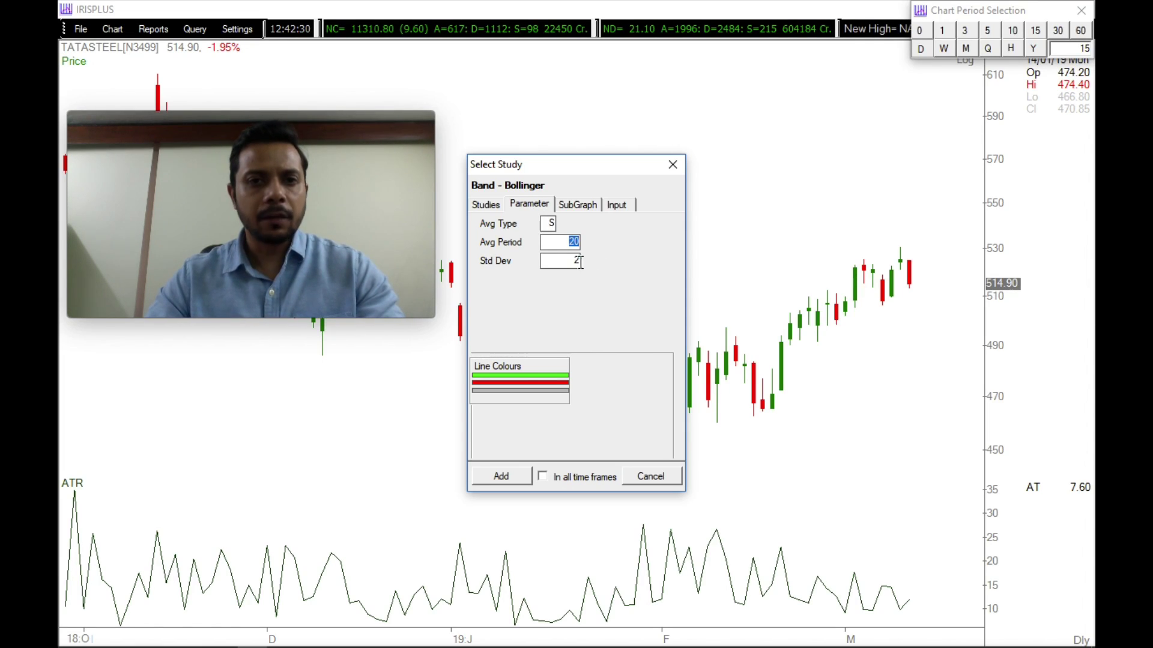
pyautogui.press('Tab')
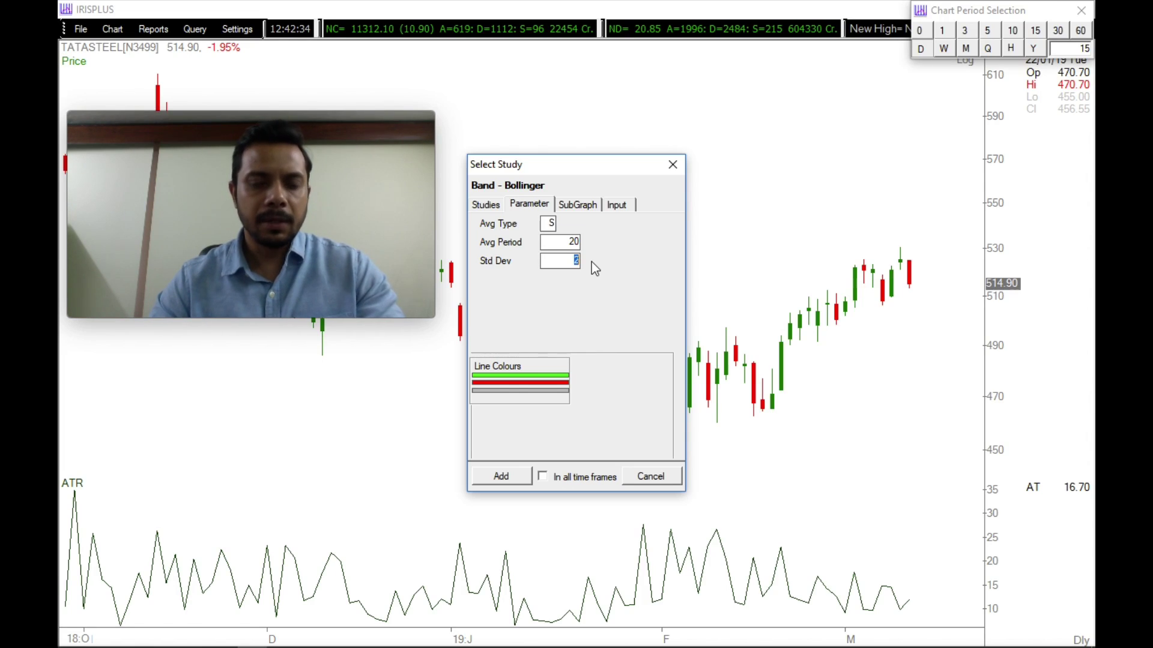
# Step: Set the three Bollinger Band line colours to red, blue and dark grey
pyautogui.click(553, 376)
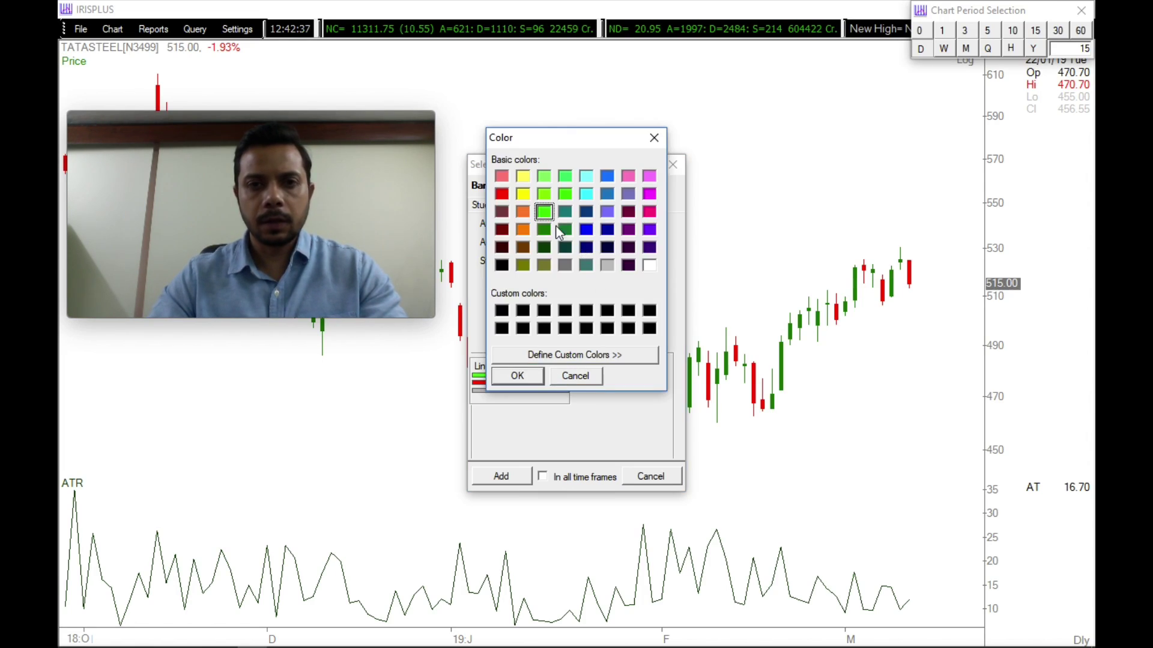
pyautogui.click(535, 377)
pyautogui.click(545, 383)
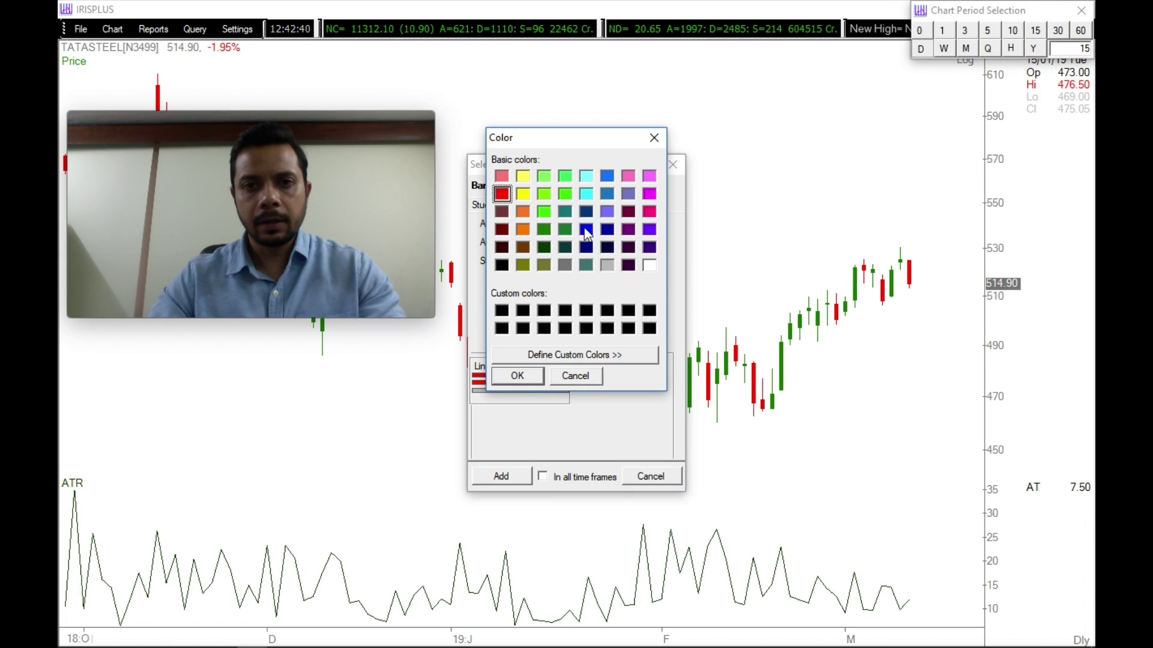
pyautogui.click(586, 229)
pyautogui.click(515, 375)
pyautogui.click(536, 391)
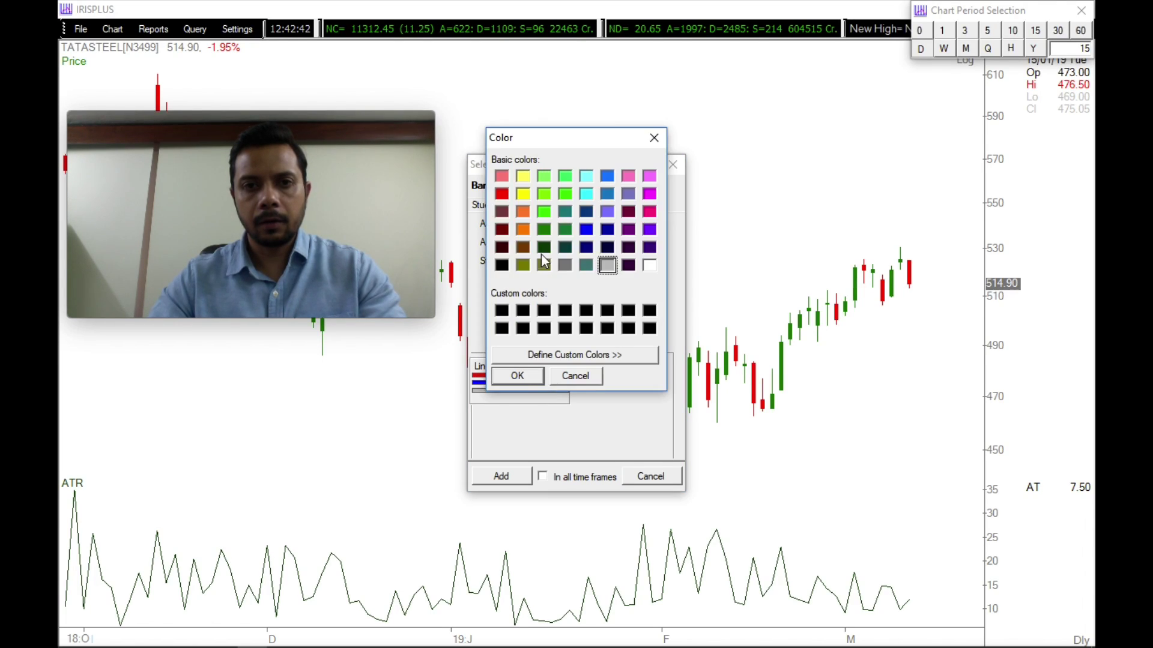
pyautogui.click(535, 382)
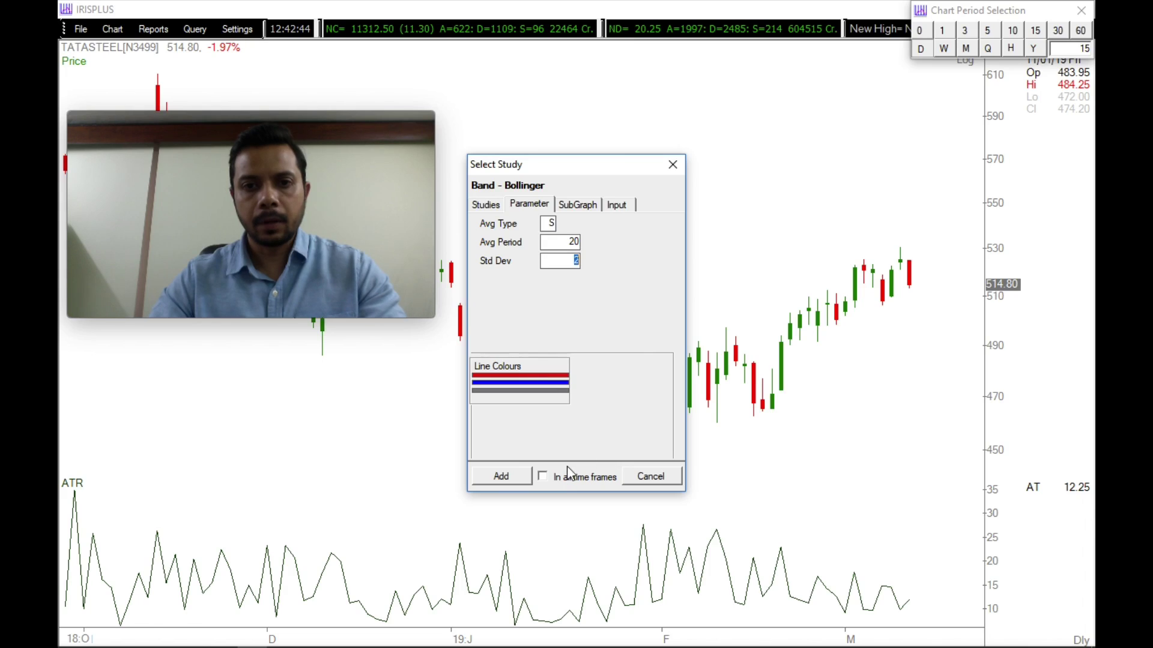
# Step: Add the Bollinger Band study to the ATR(1) subgraph in all time frames, using 7 . ATR (1)-ATR as its input column
pyautogui.click(594, 207)
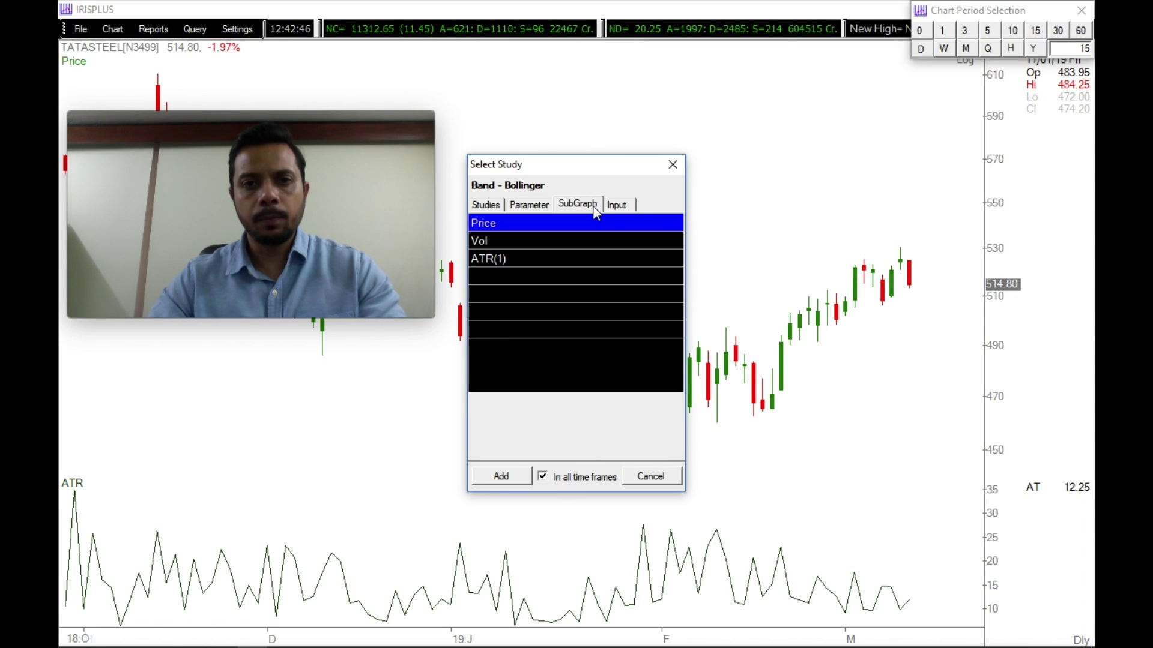
pyautogui.click(547, 262)
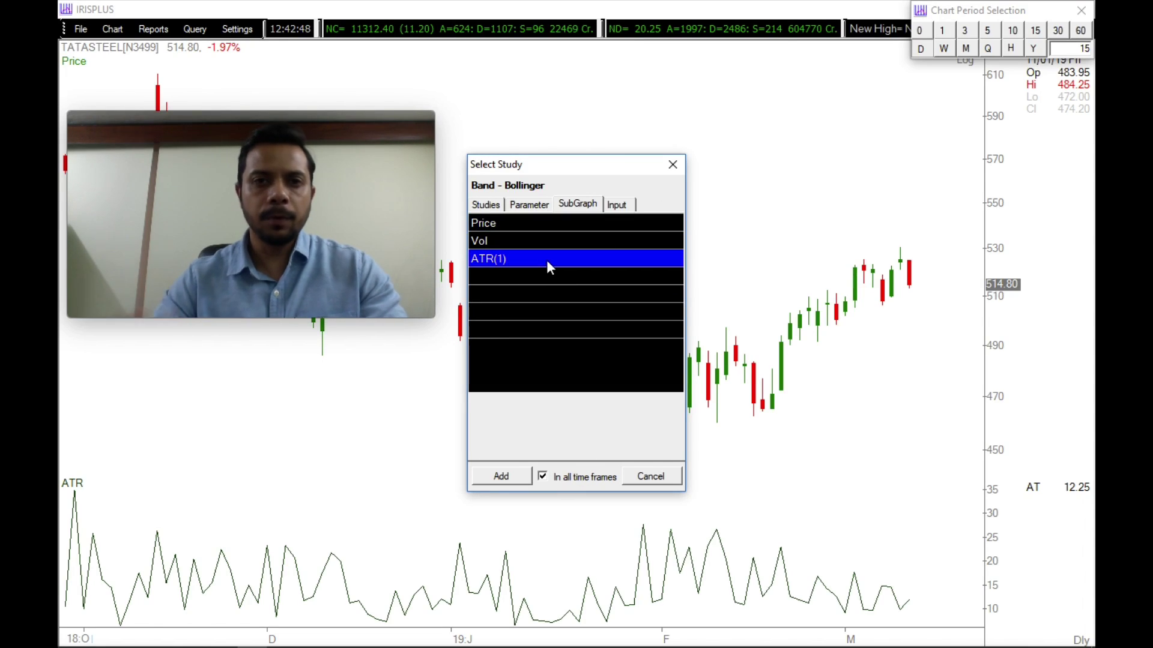
pyautogui.click(618, 204)
pyautogui.click(651, 228)
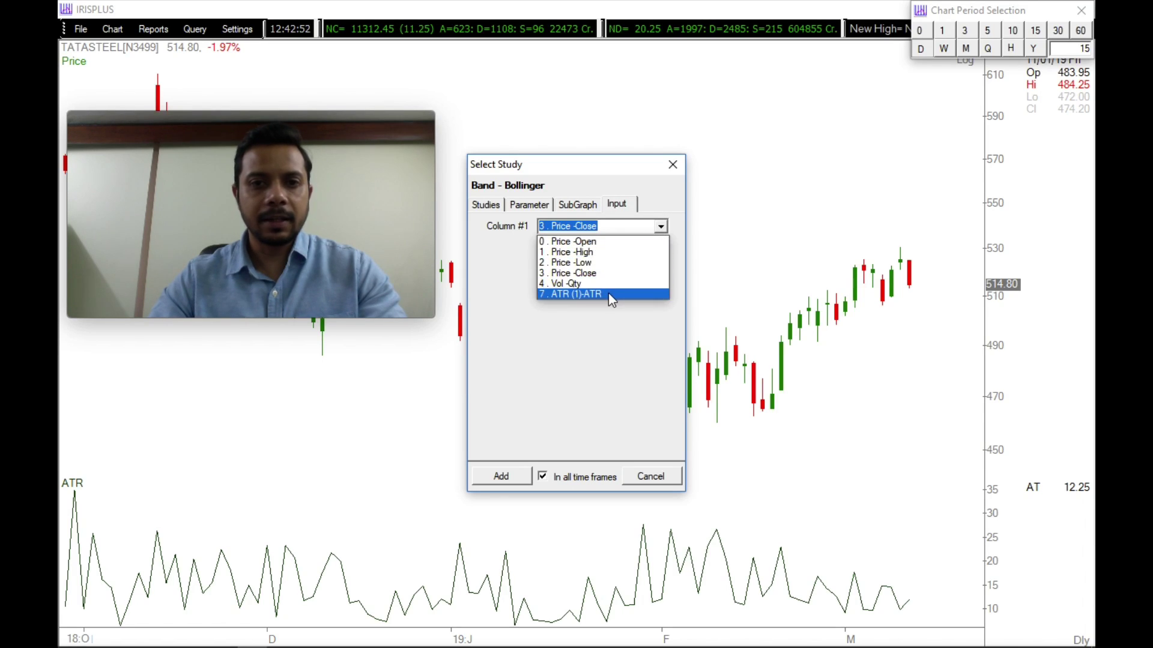
pyautogui.click(607, 293)
pyautogui.click(504, 477)
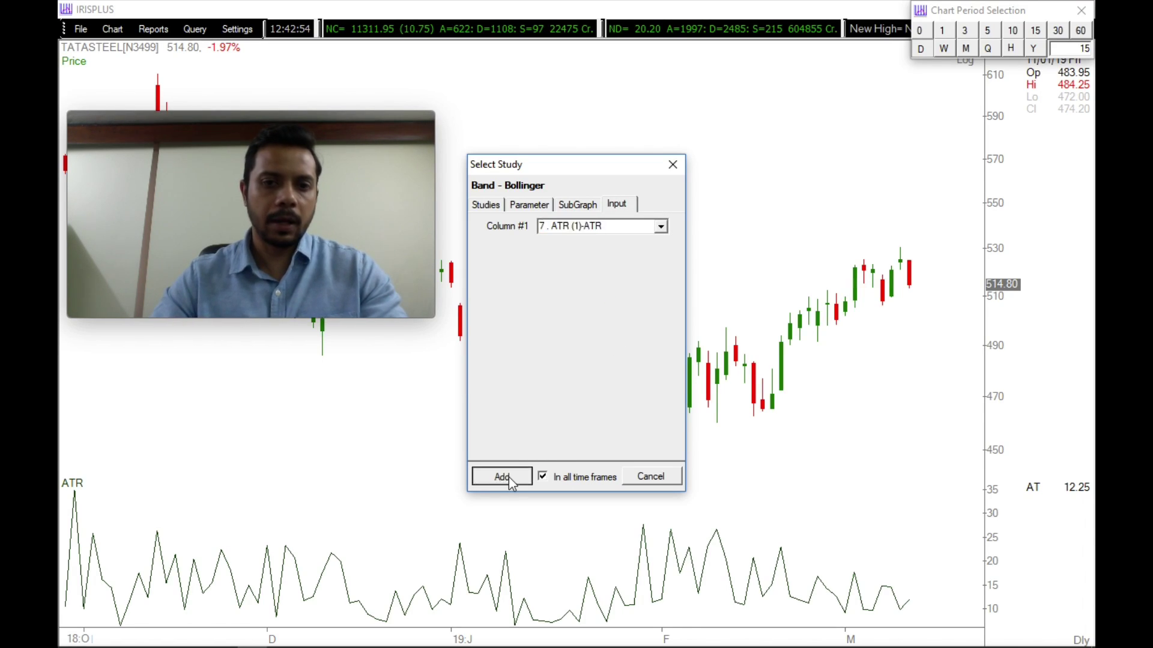
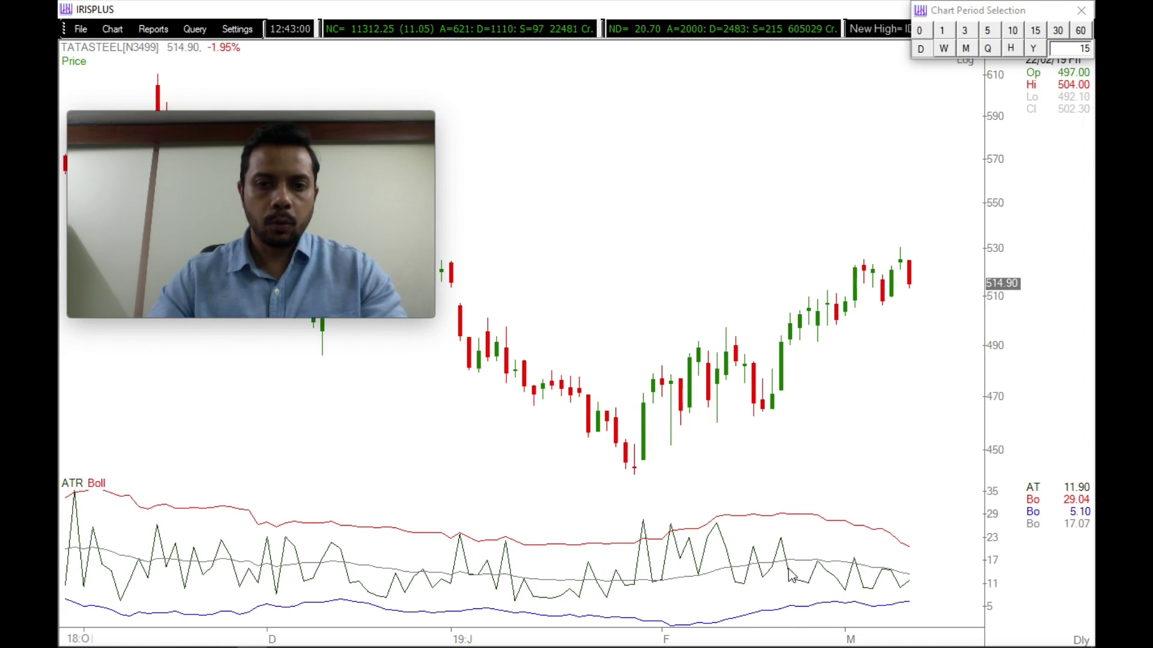
# Step: Examine the 30/01/2019 ATR spike against the upper Bollinger Band and review the band study's parameters
pyautogui.click(644, 528)
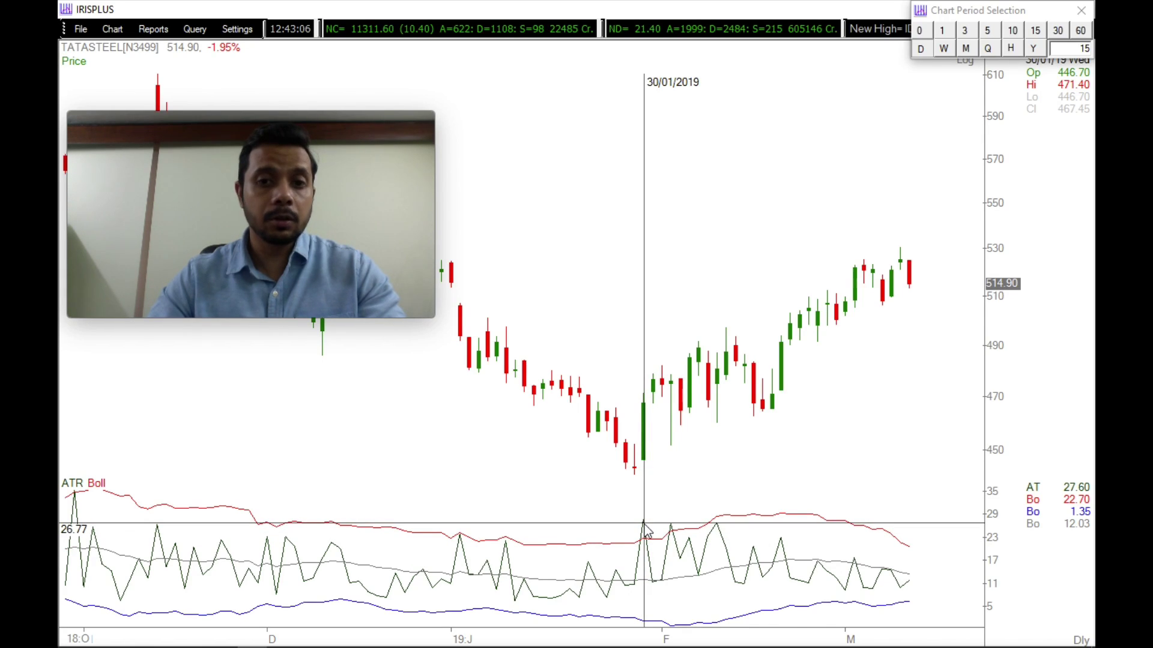
pyautogui.click(645, 530)
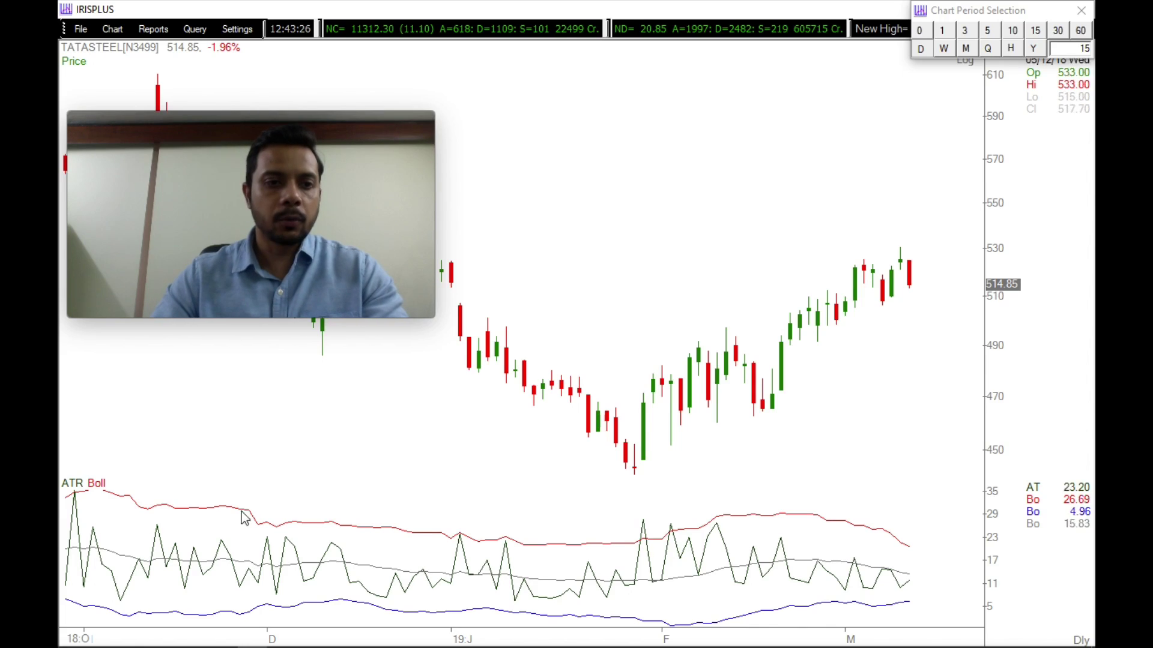
pyautogui.doubleClick(95, 485)
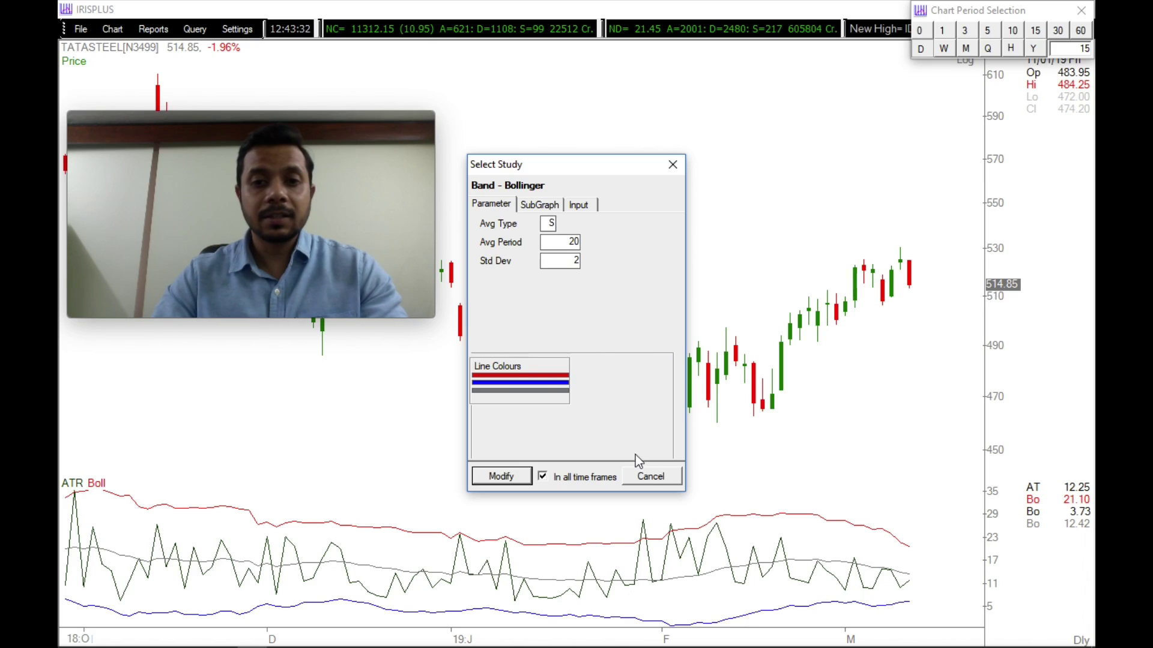
pyautogui.click(646, 476)
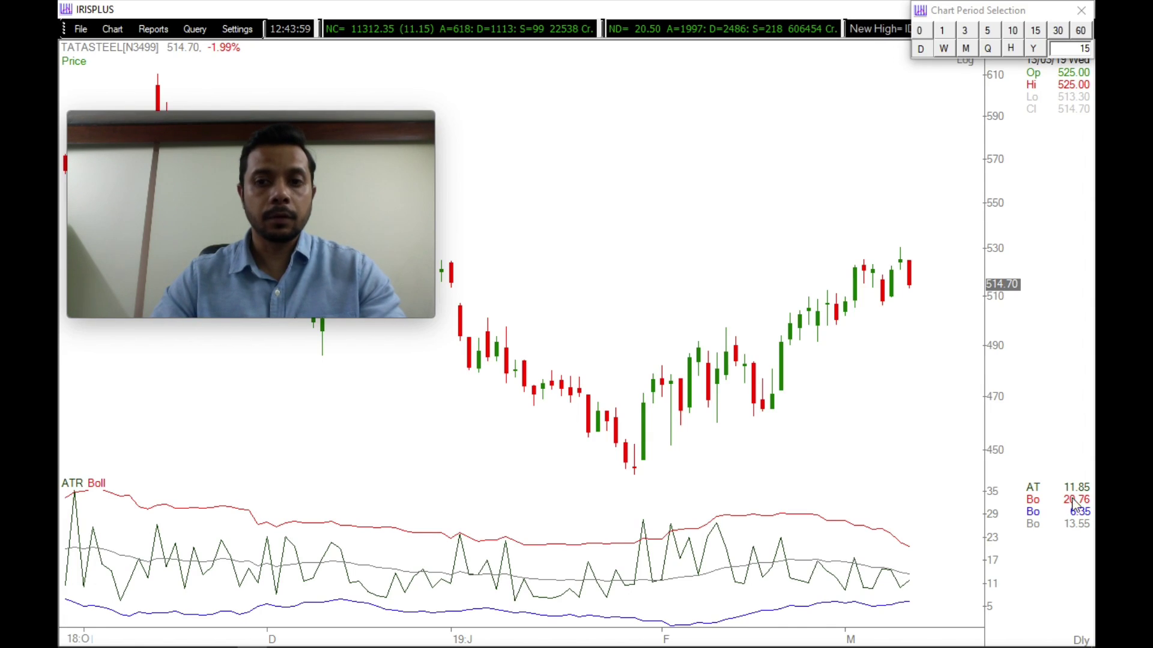
# Step: Compare the ATR line with its Bollinger Bands on 13/03/2019 and 30/01/2019
pyautogui.click(912, 590)
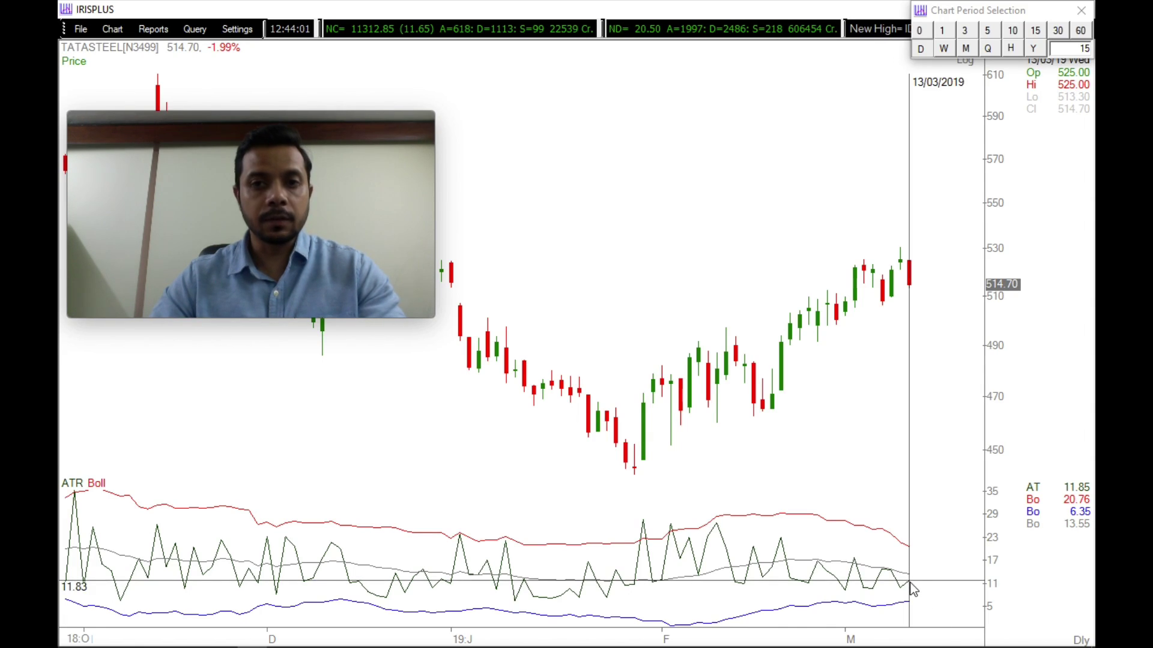
pyautogui.click(912, 589)
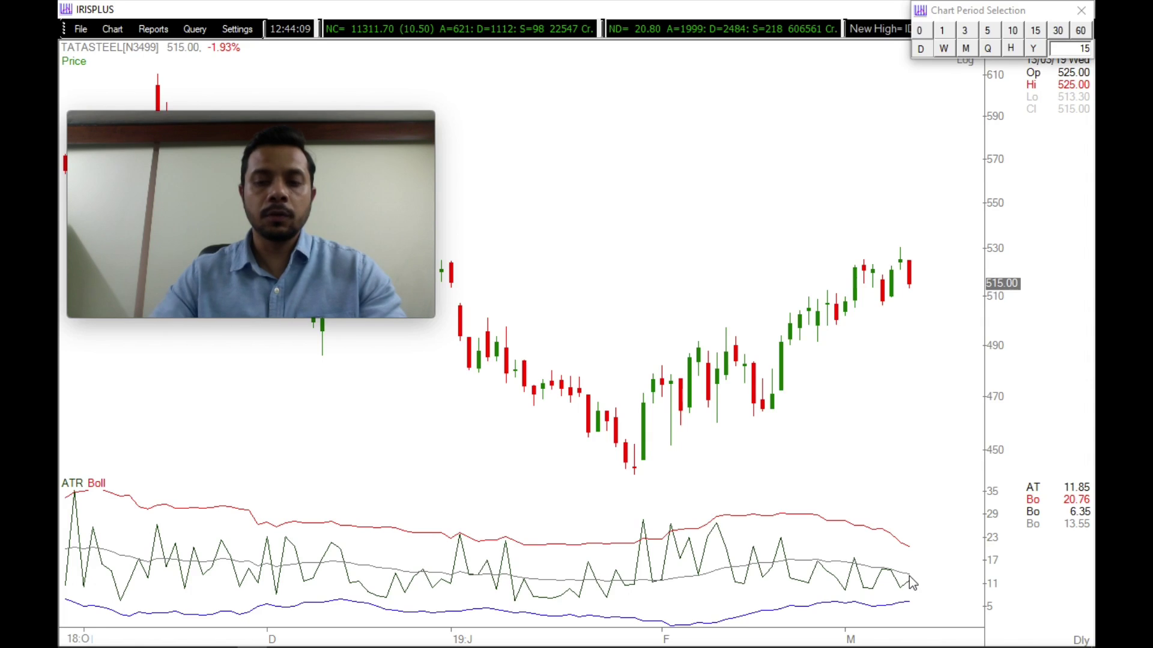
pyautogui.click(901, 580)
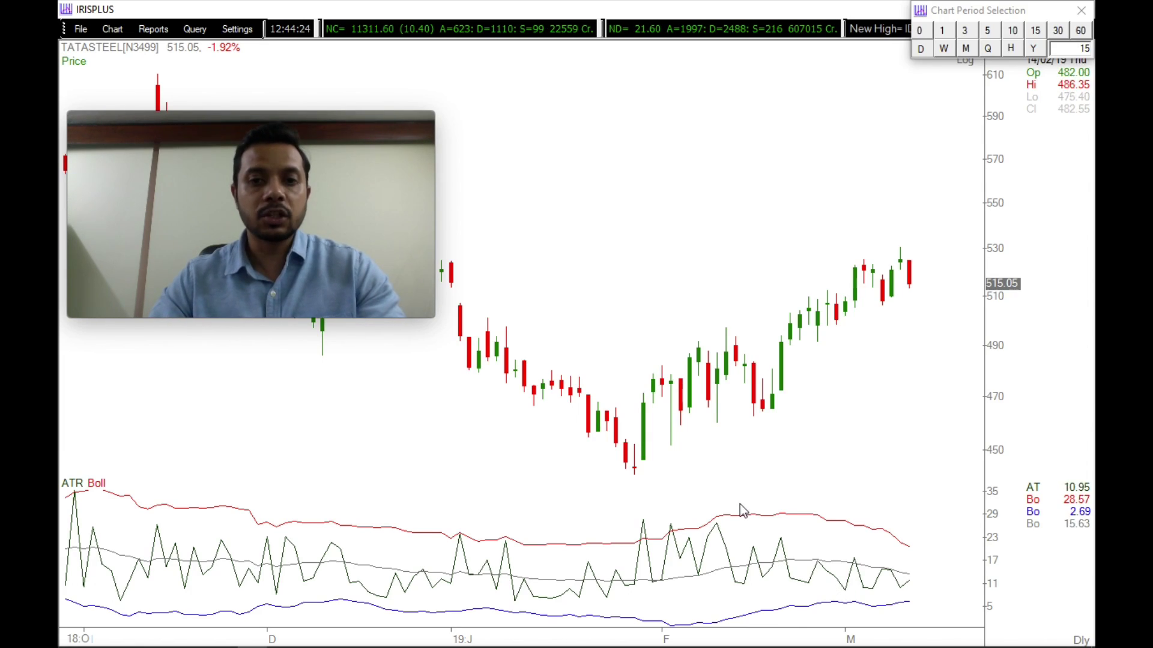
pyautogui.click(643, 524)
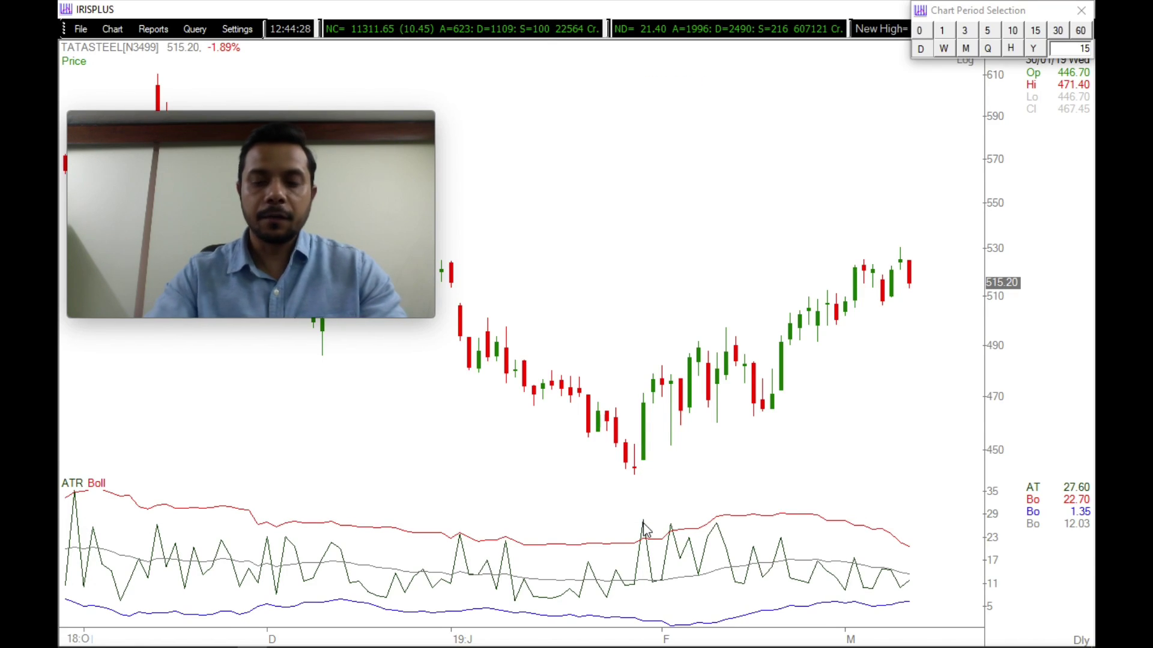
pyautogui.scroll(-3, 644, 529)
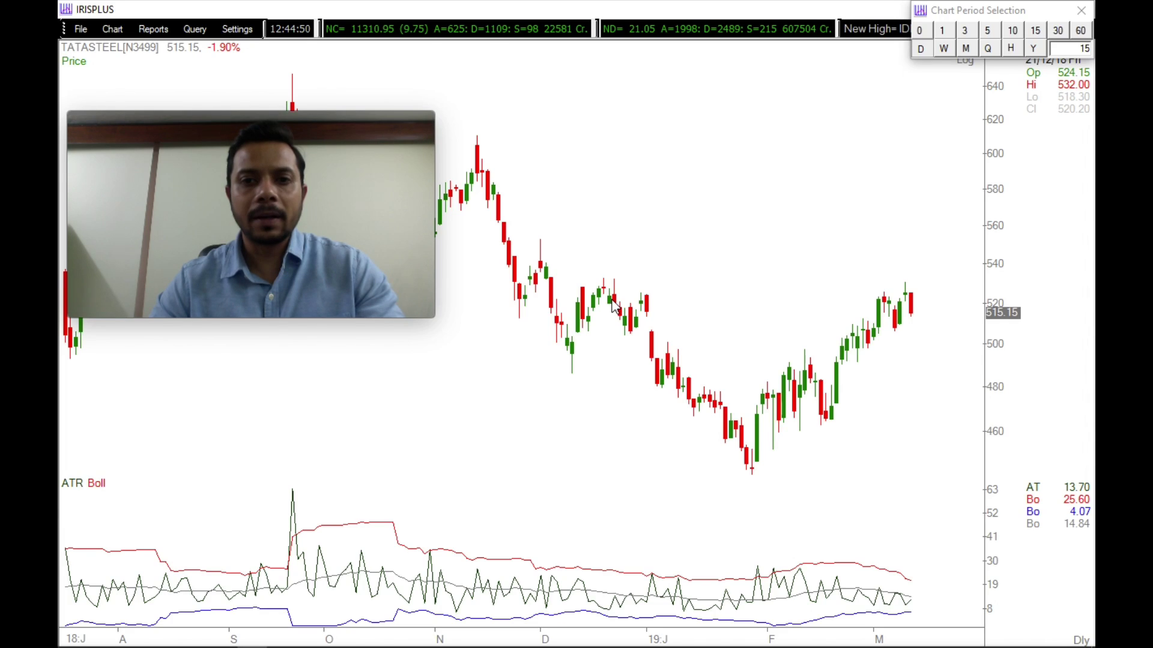
pyautogui.scroll(4, 615, 306)
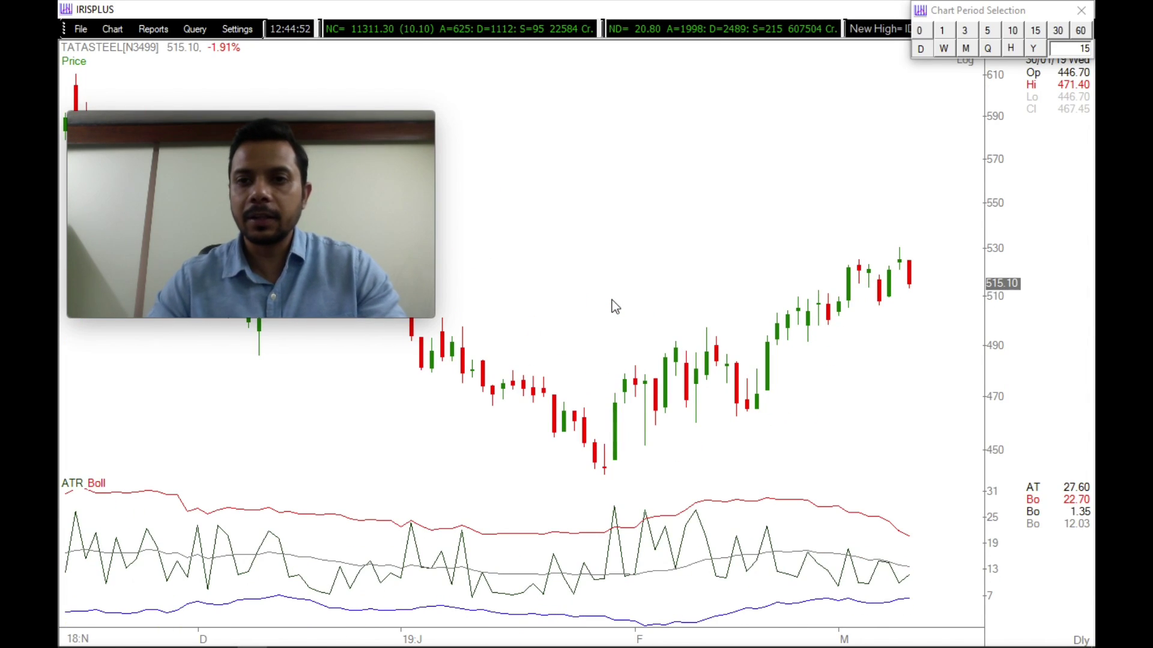
# Step: Examine the price candles of 28/02/2019 and 01/03/2019 and the ATR low near the lower band on 01/03/2019
pyautogui.click(842, 316)
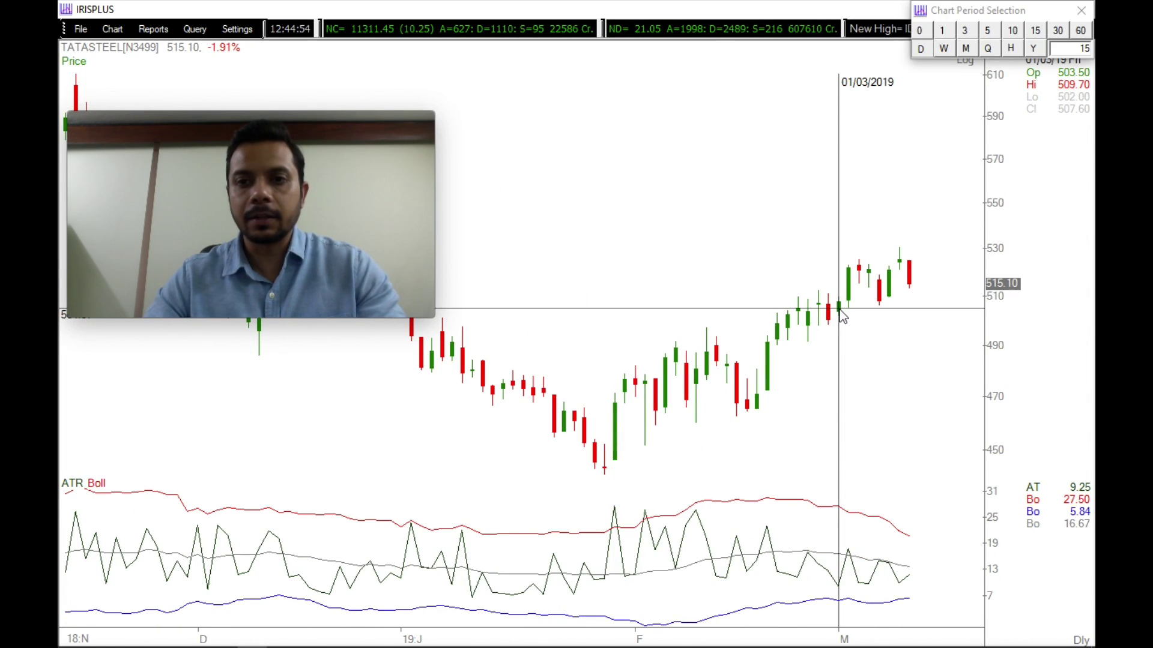
pyautogui.click(843, 317)
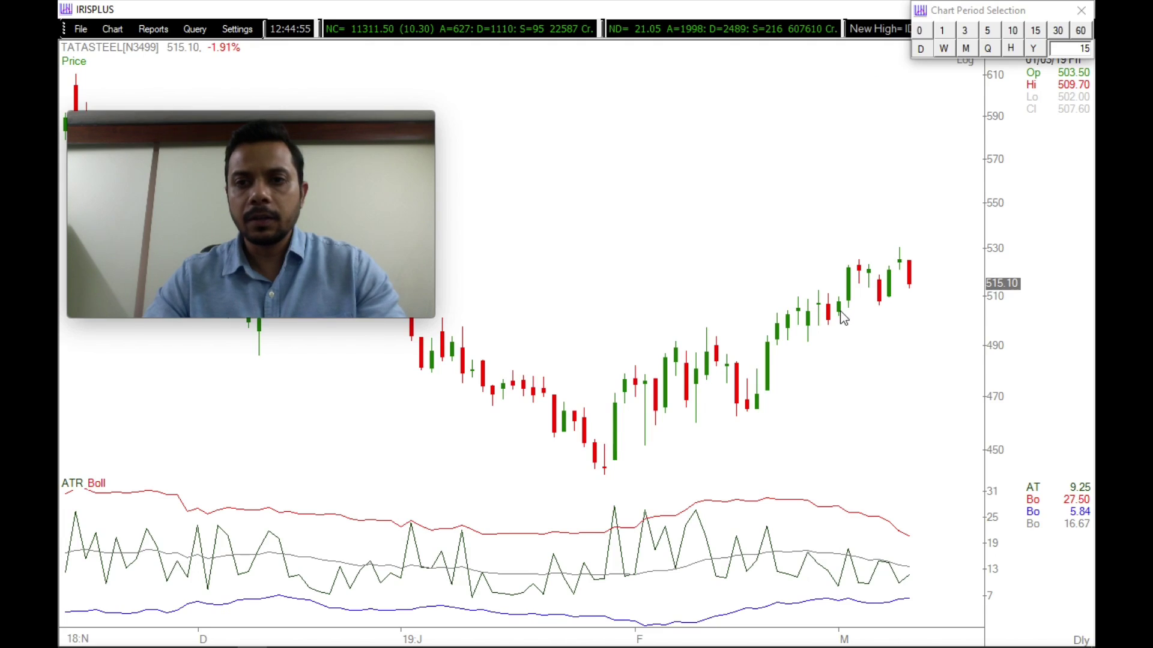
pyautogui.click(839, 312)
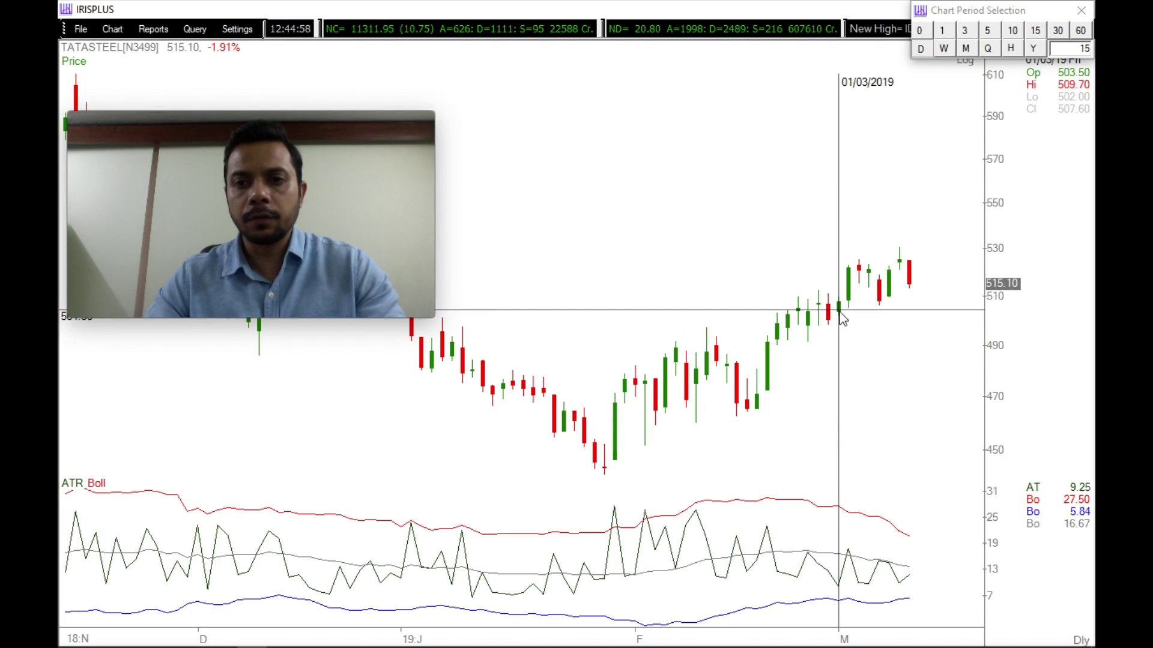
pyautogui.click(842, 317)
pyautogui.click(833, 314)
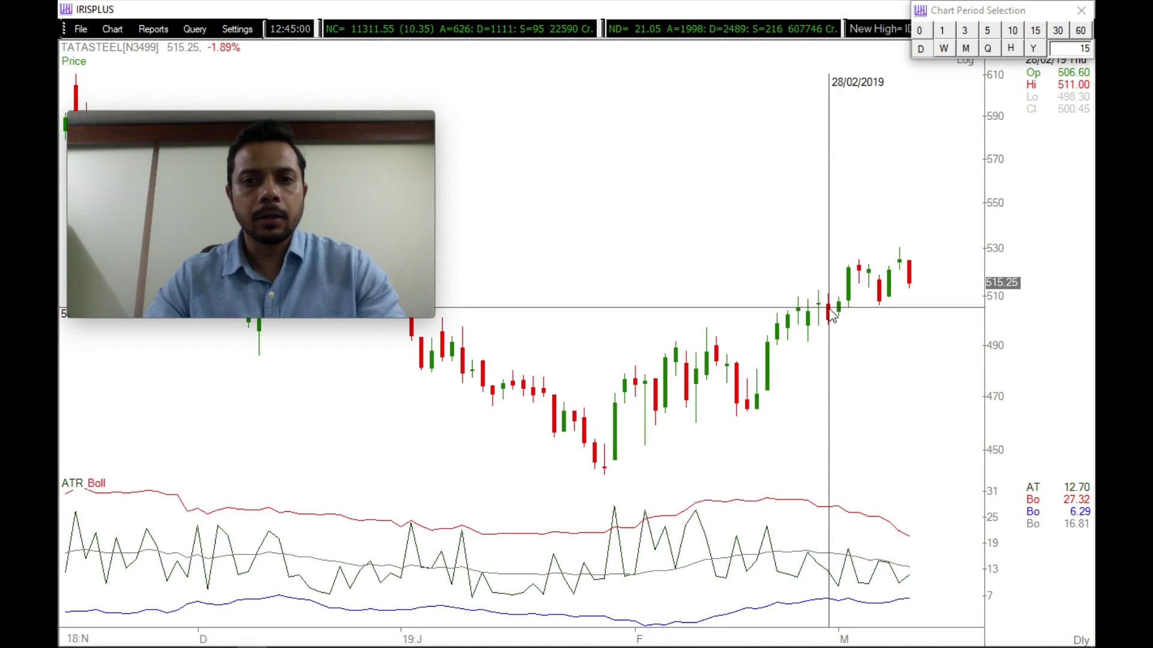
pyautogui.click(832, 314)
pyautogui.click(839, 312)
pyautogui.click(842, 317)
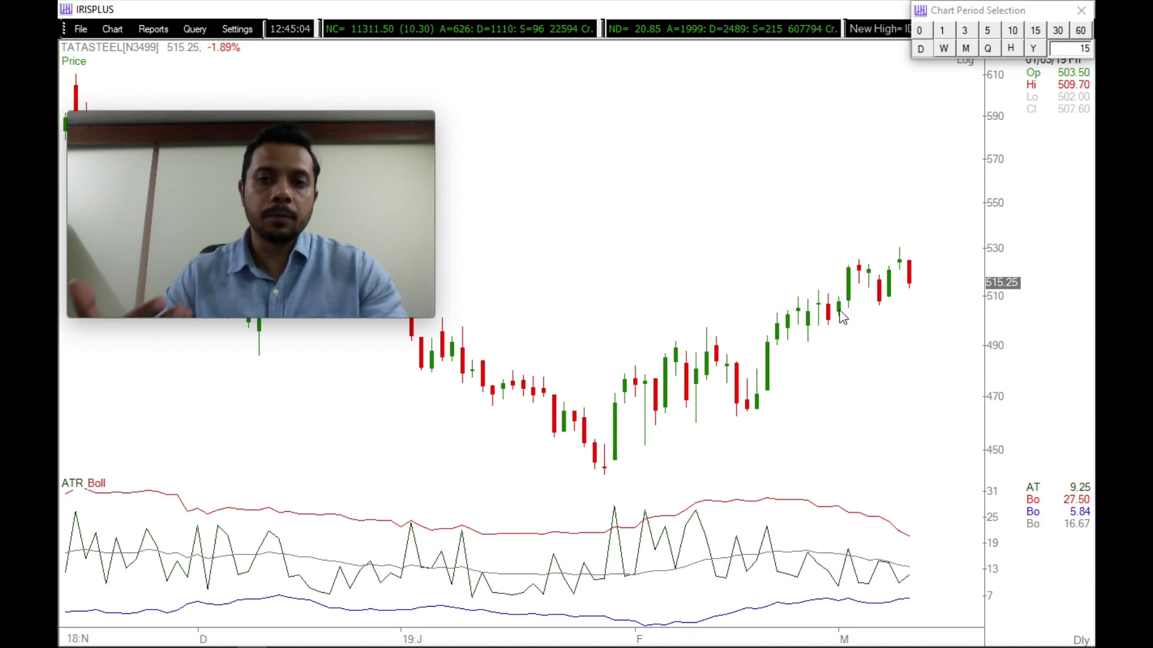
pyautogui.click(841, 313)
pyautogui.click(842, 318)
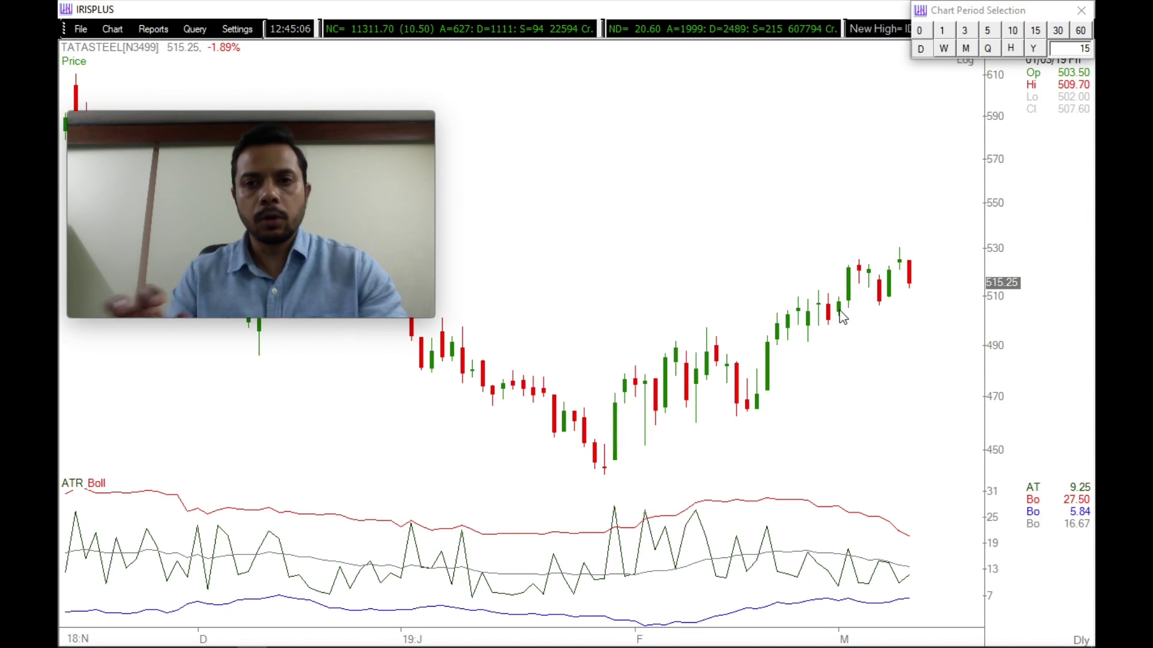
pyautogui.click(840, 312)
pyautogui.click(840, 312)
pyautogui.click(841, 593)
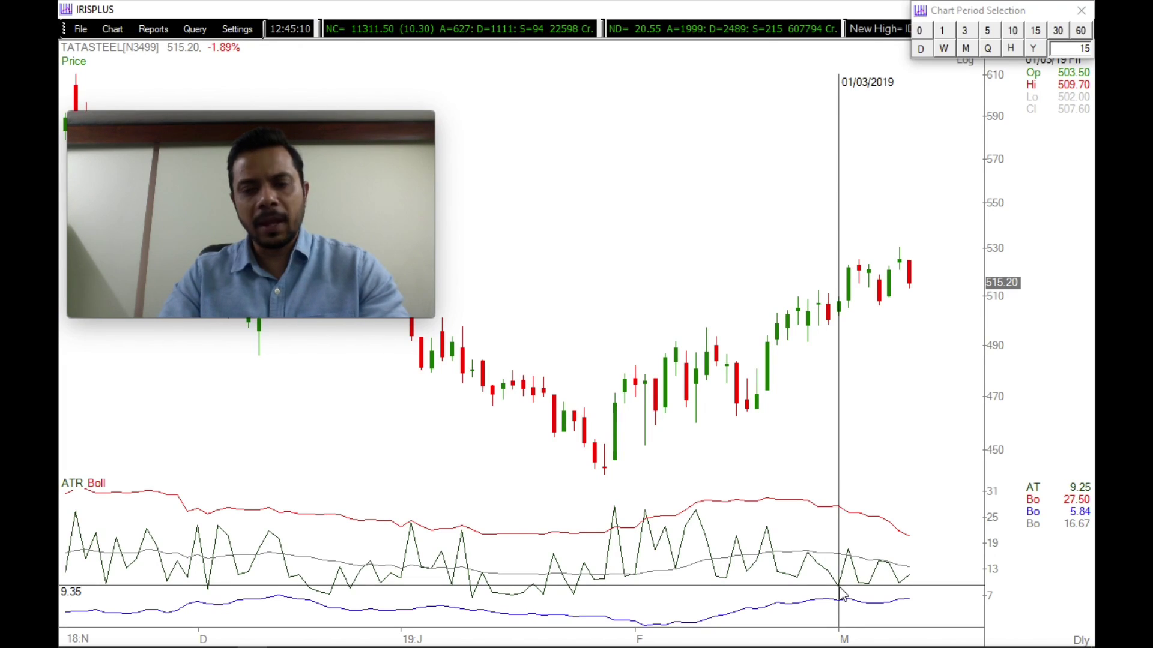
pyautogui.click(842, 594)
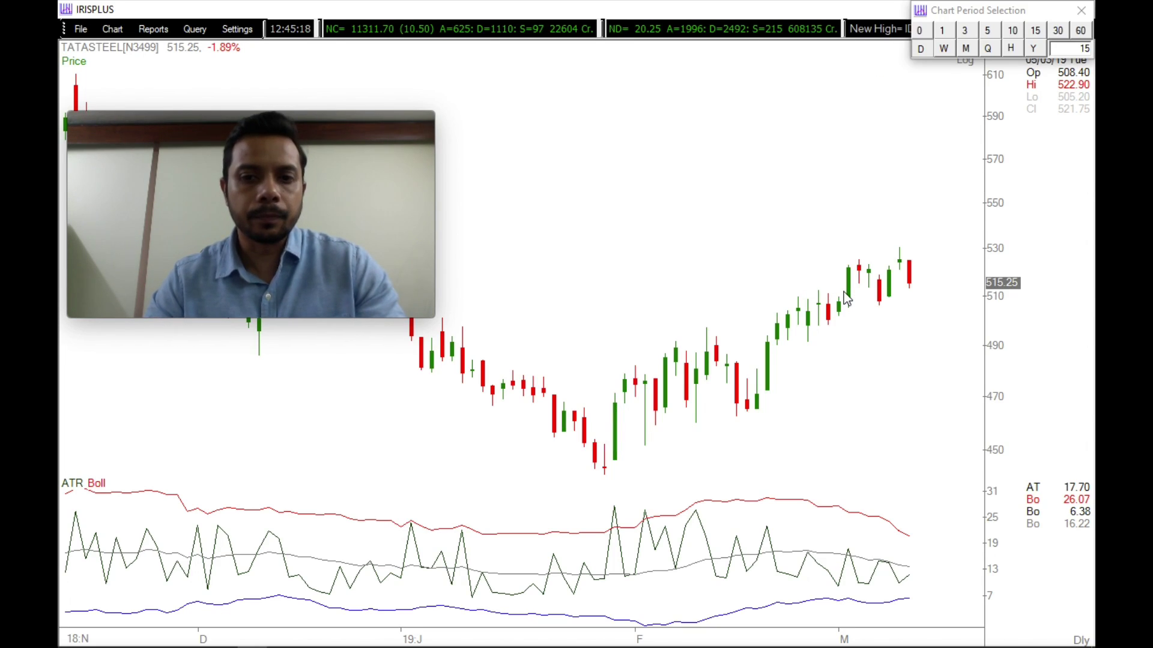
# Step: Check how close the ATR line runs to the lower Bollinger Band from 25/02/2019 to 13/03/2019
pyautogui.scroll(-3, 845, 291)
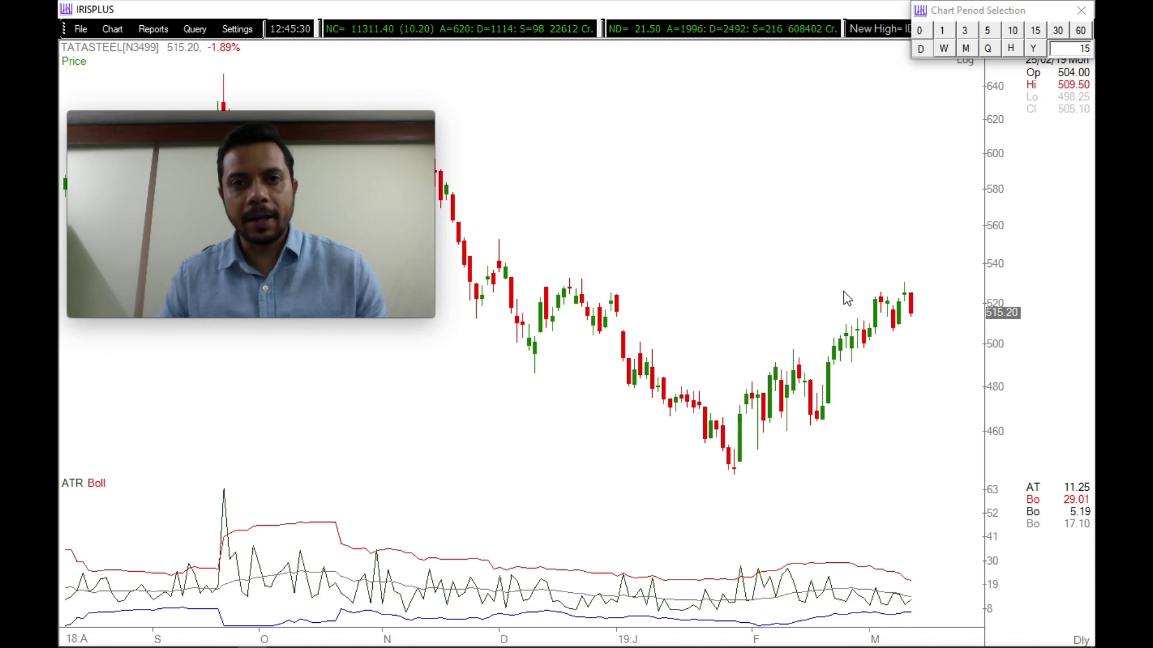
pyautogui.click(846, 598)
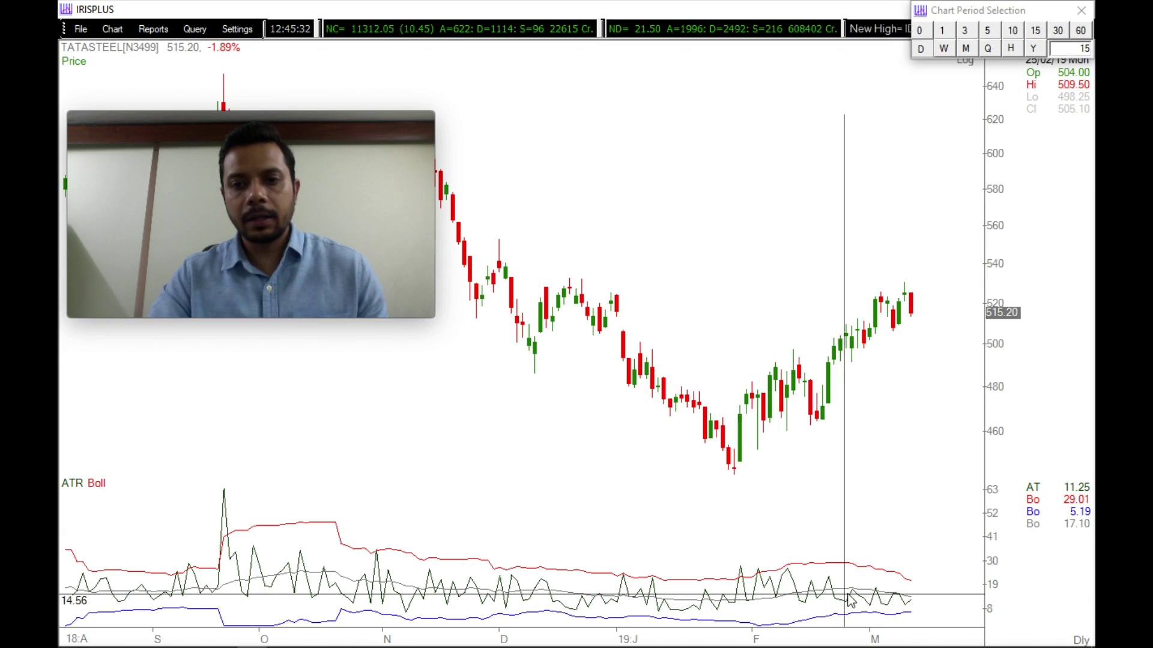
pyautogui.click(903, 607)
pyautogui.click(911, 611)
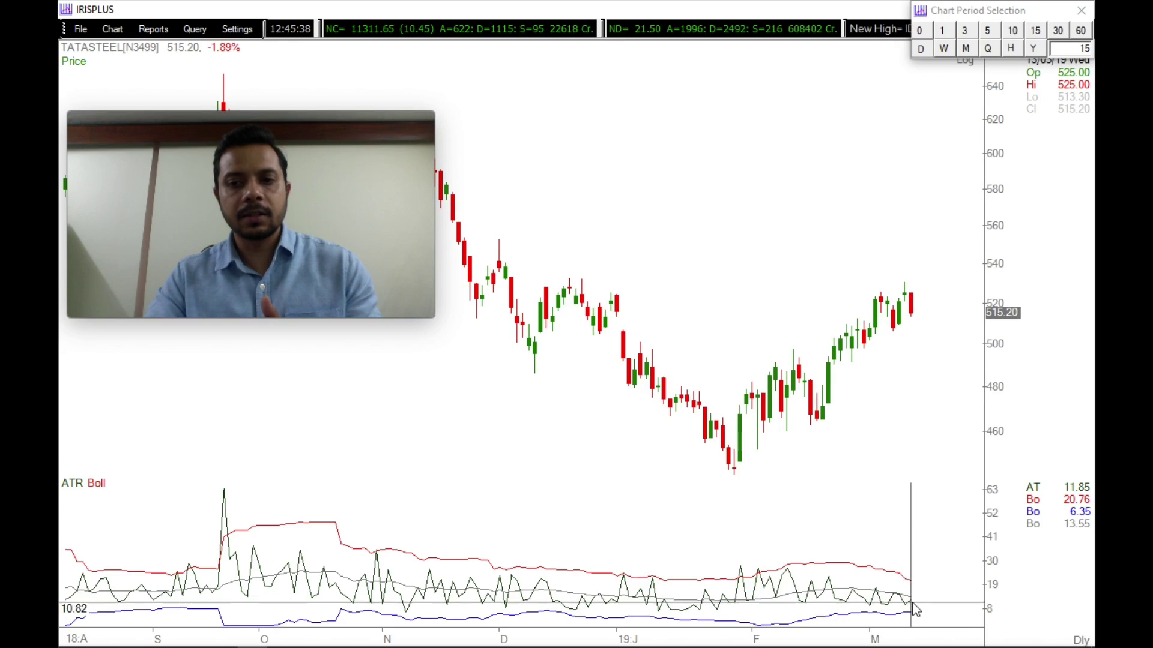
pyautogui.click(913, 609)
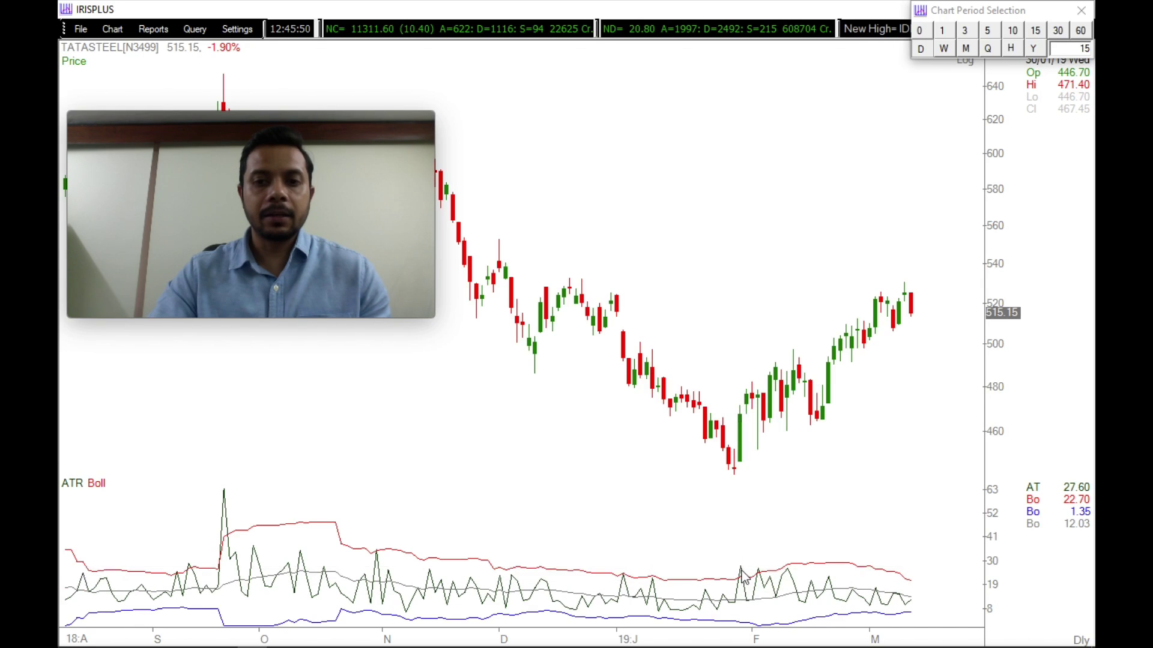
# Step: Inspect the 31/10/2018 ATR spike at the upper Bollinger Band in the earlier chart history, then return to the latest candles
pyautogui.scroll(5, 744, 577)
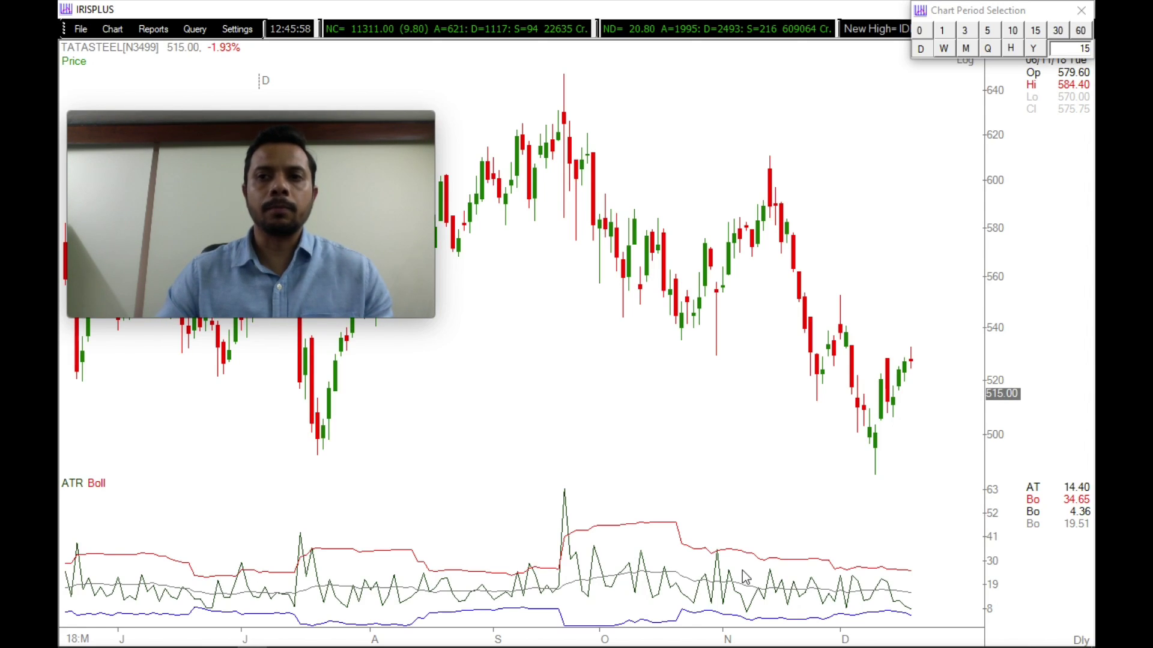
pyautogui.click(718, 551)
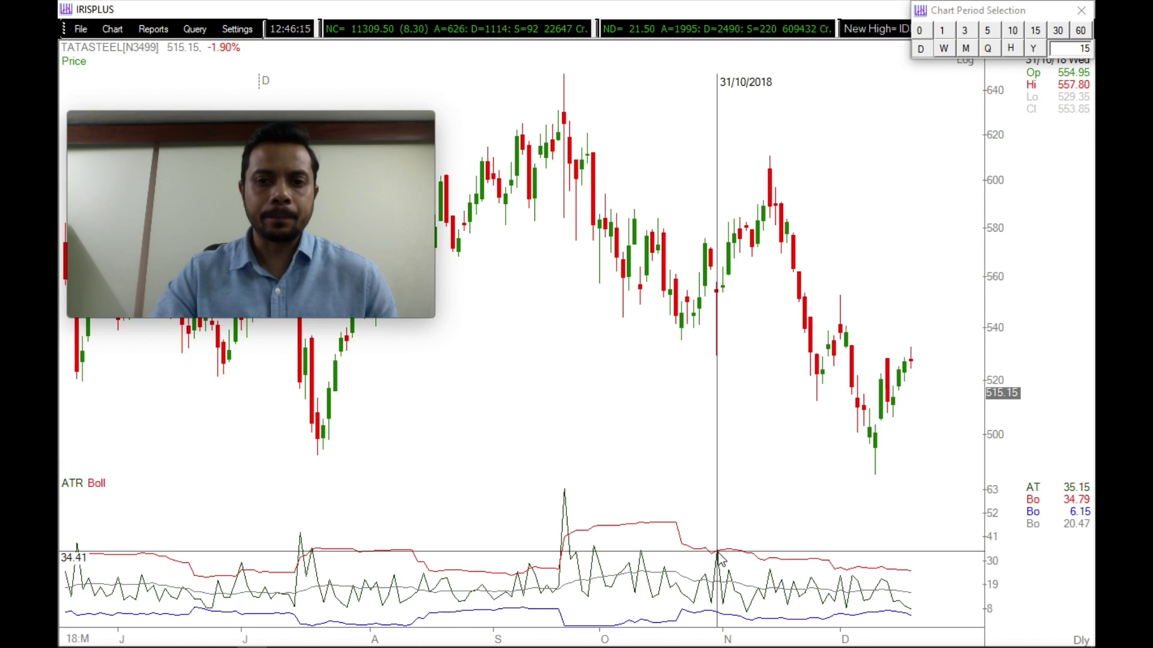
pyautogui.scroll(-3, 720, 559)
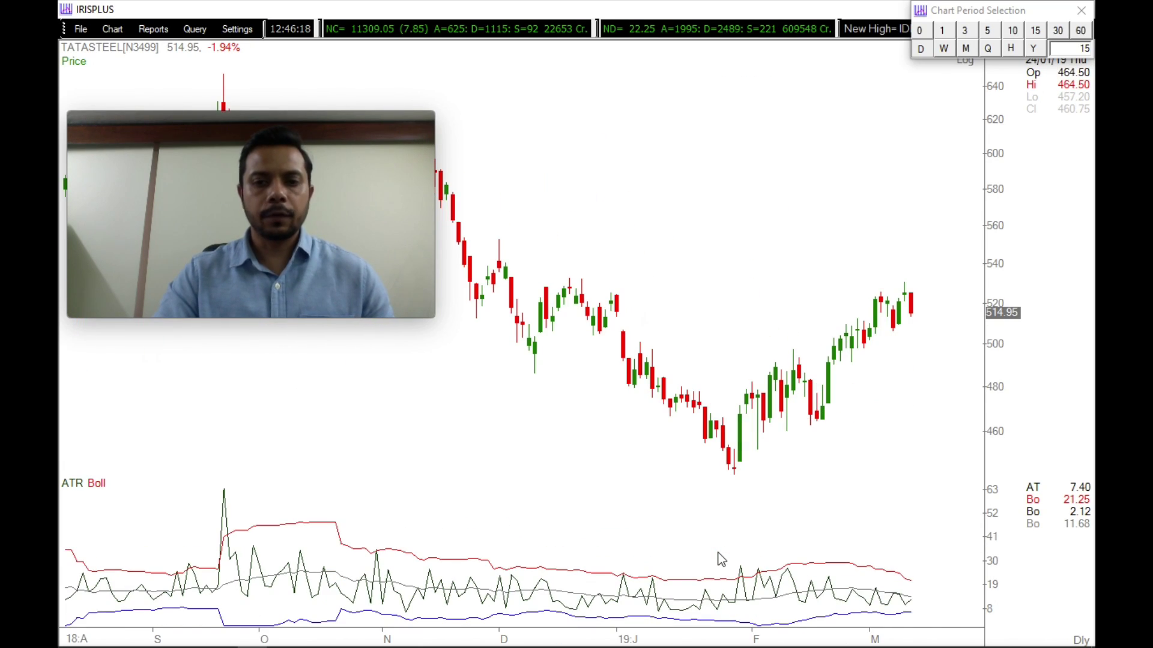